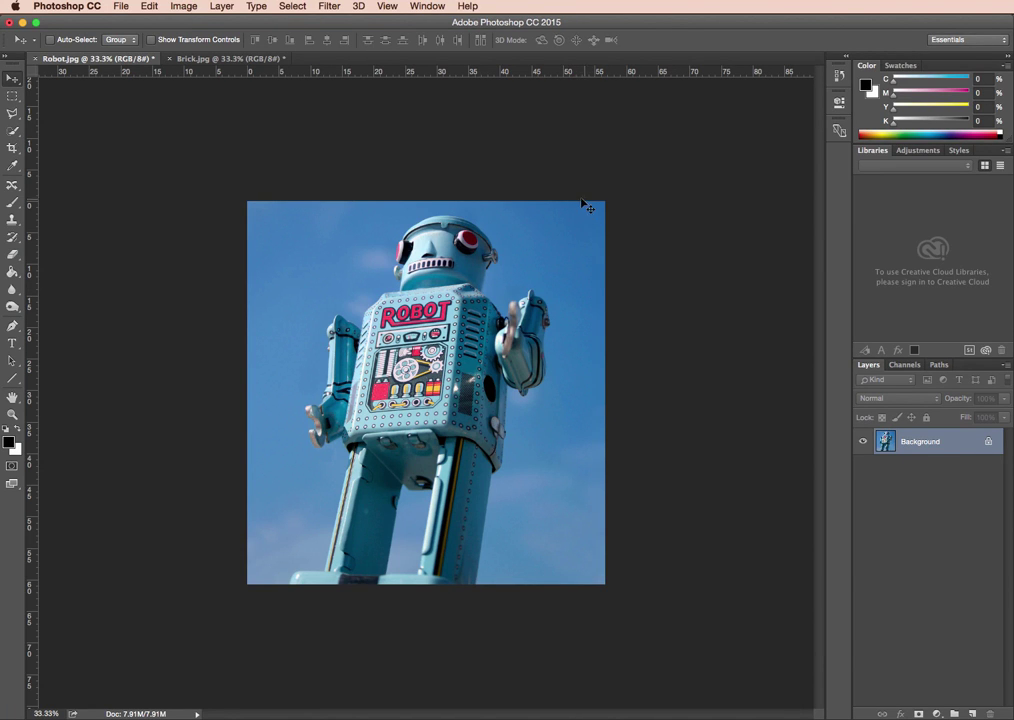
Compare the brick wall and robot images, then browse the selection tools and pick Polygonal Lasso.
left_click(228, 59)
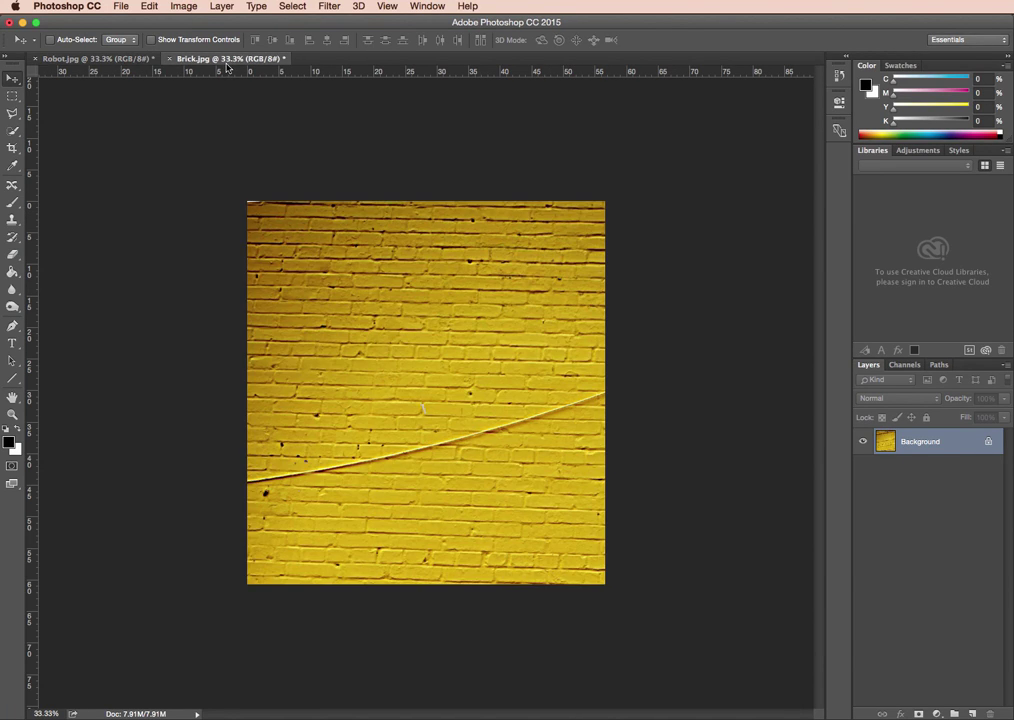
left_click(96, 60)
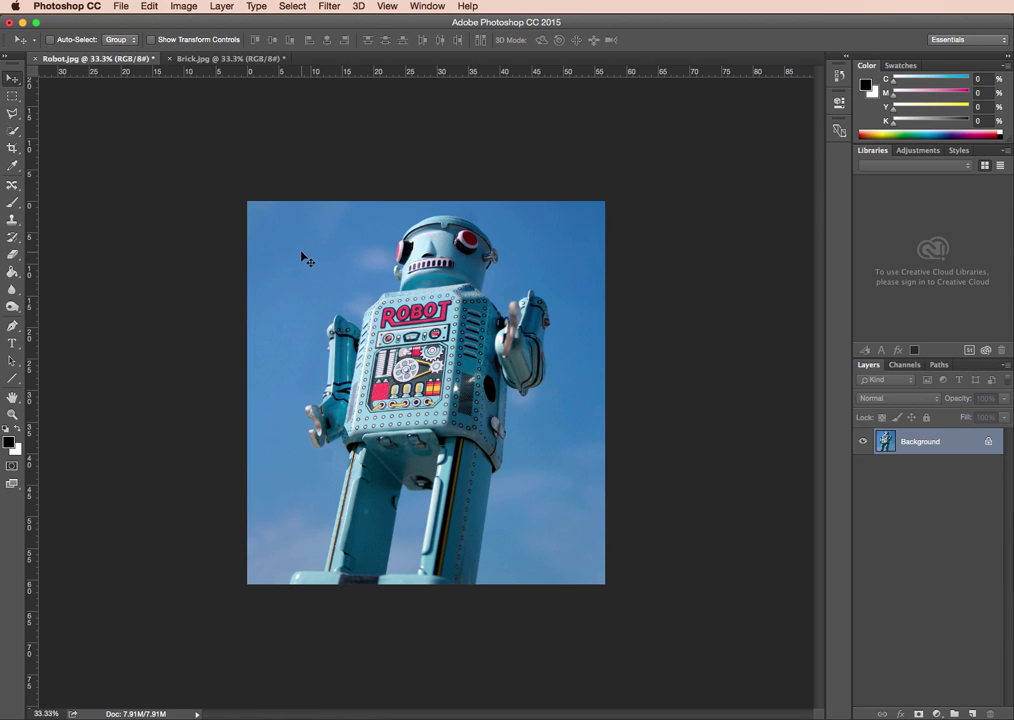
left_click(12, 130)
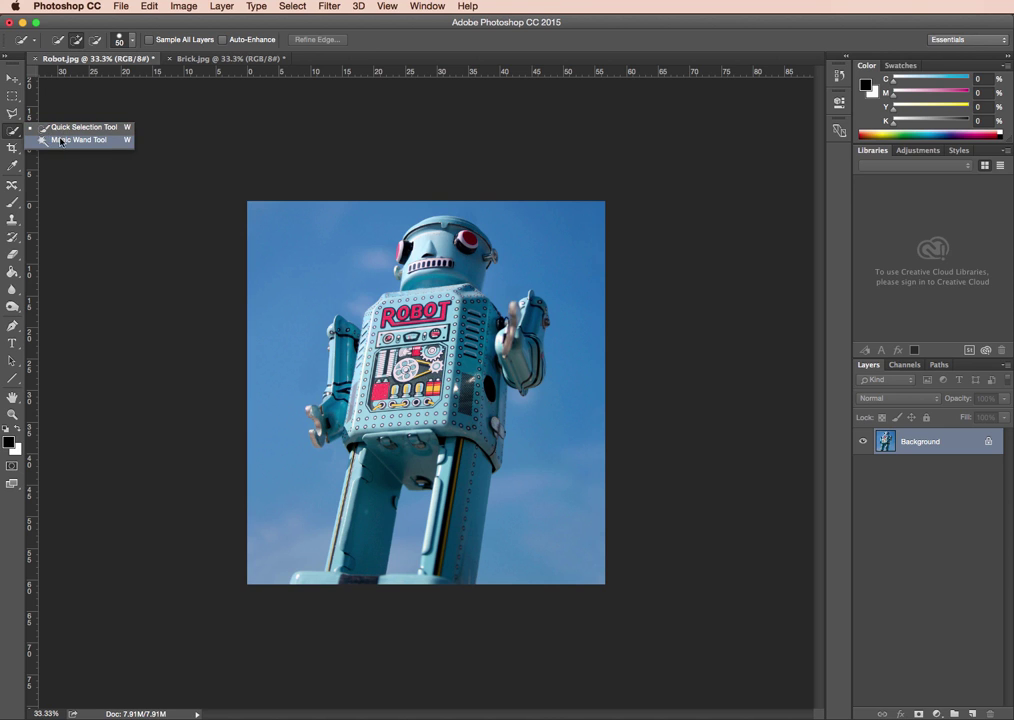
key("Escape")
left_click(12, 113)
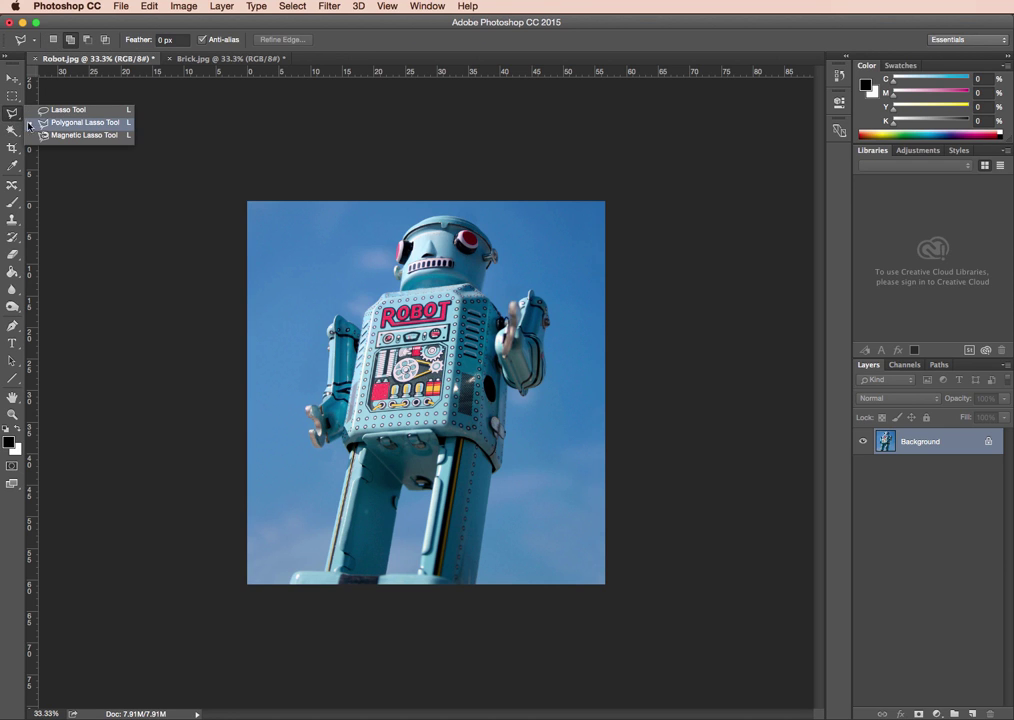
left_click(78, 123)
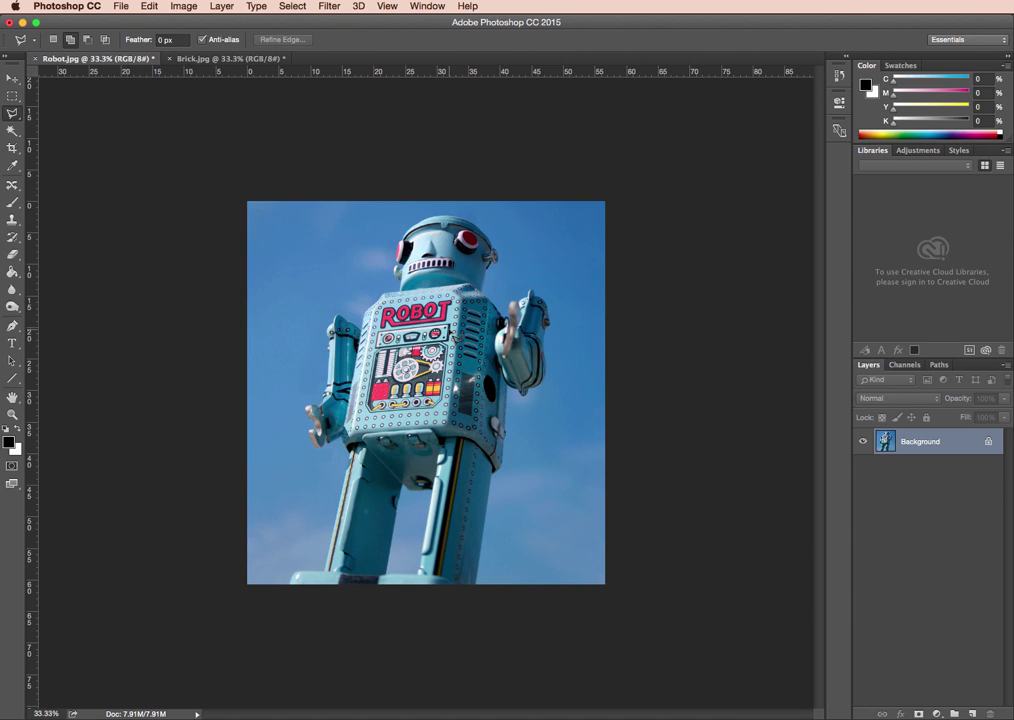
Return to the Move tool and add a layer mask to the robot photo, targeting it.
left_click(10, 79)
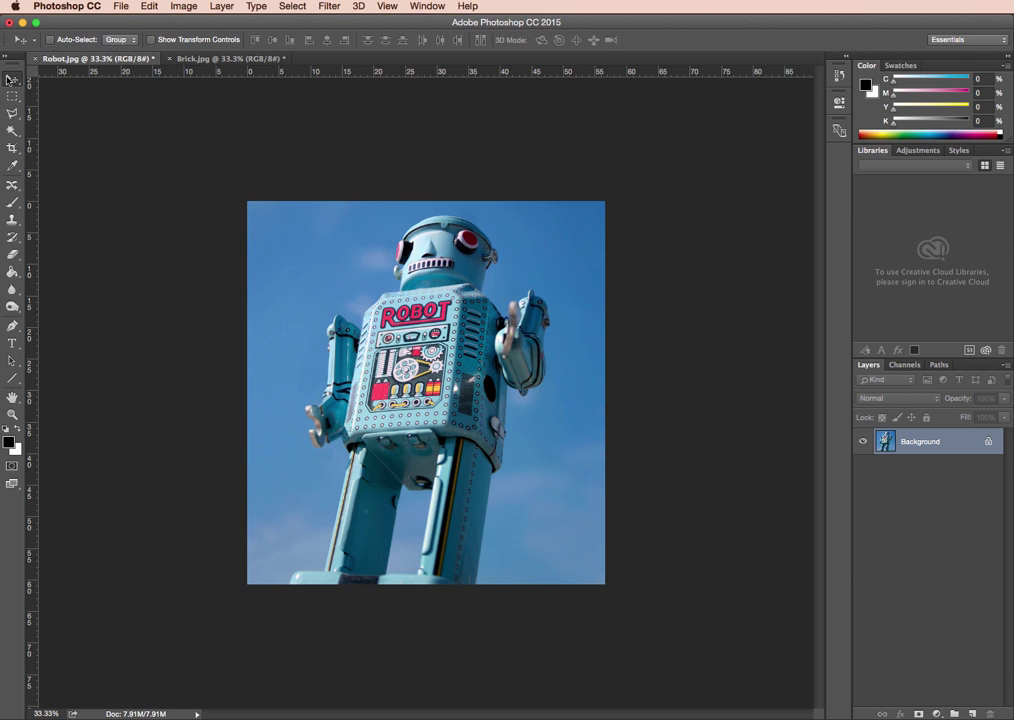
left_click(918, 713)
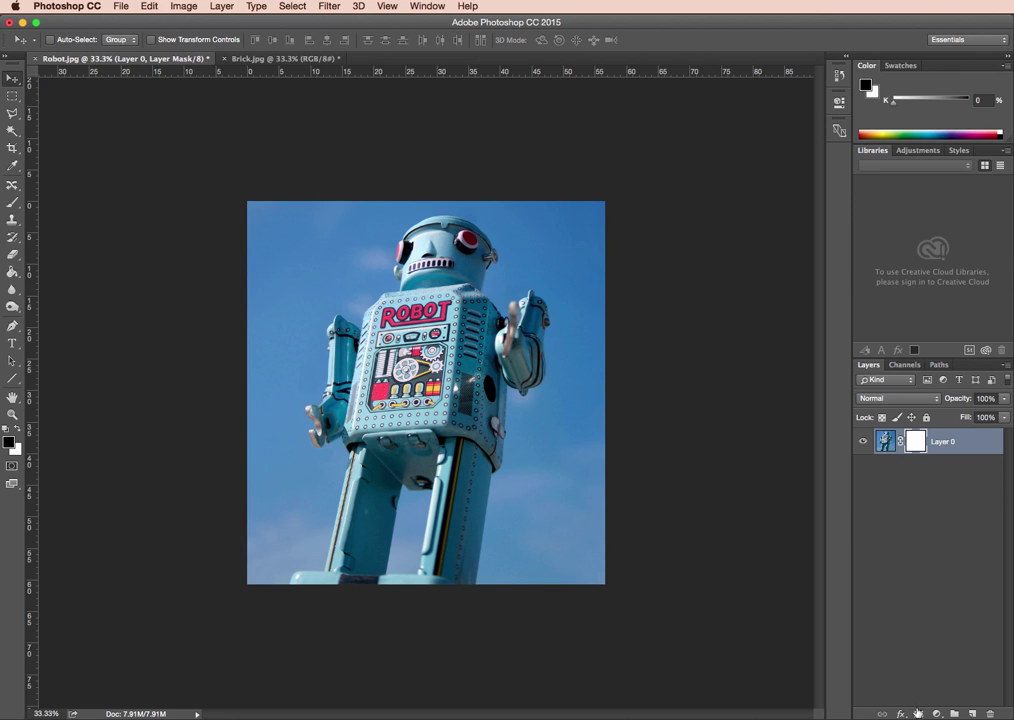
left_click(916, 440)
left_click(12, 203)
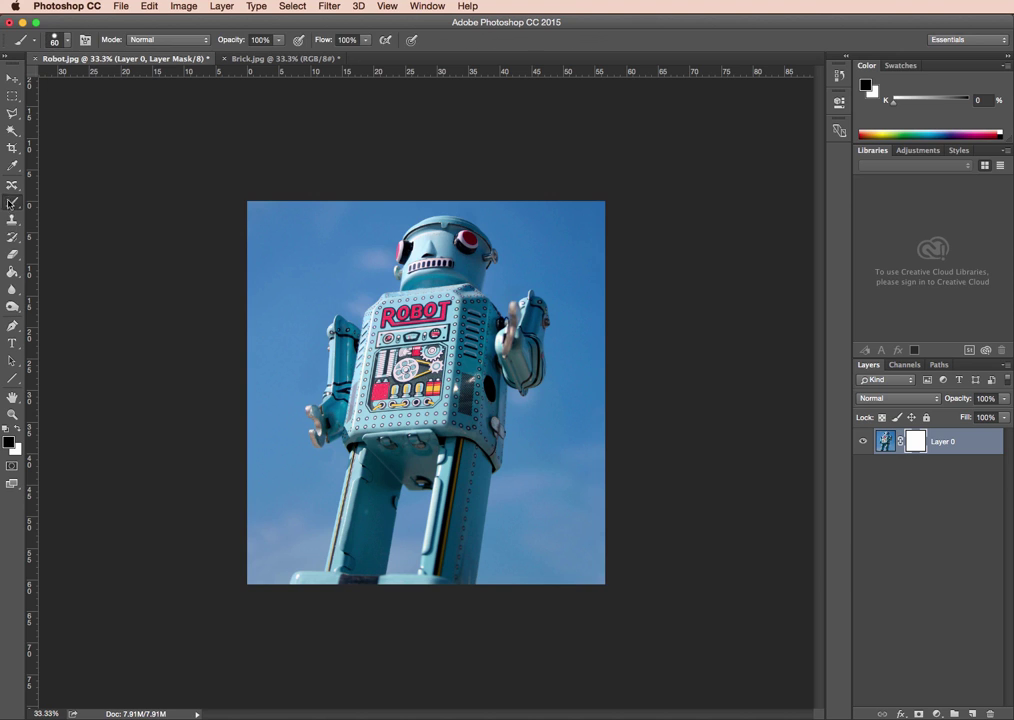
key("super+2")
left_click(913, 439)
key("super+2")
left_click(917, 440)
left_click(886, 443)
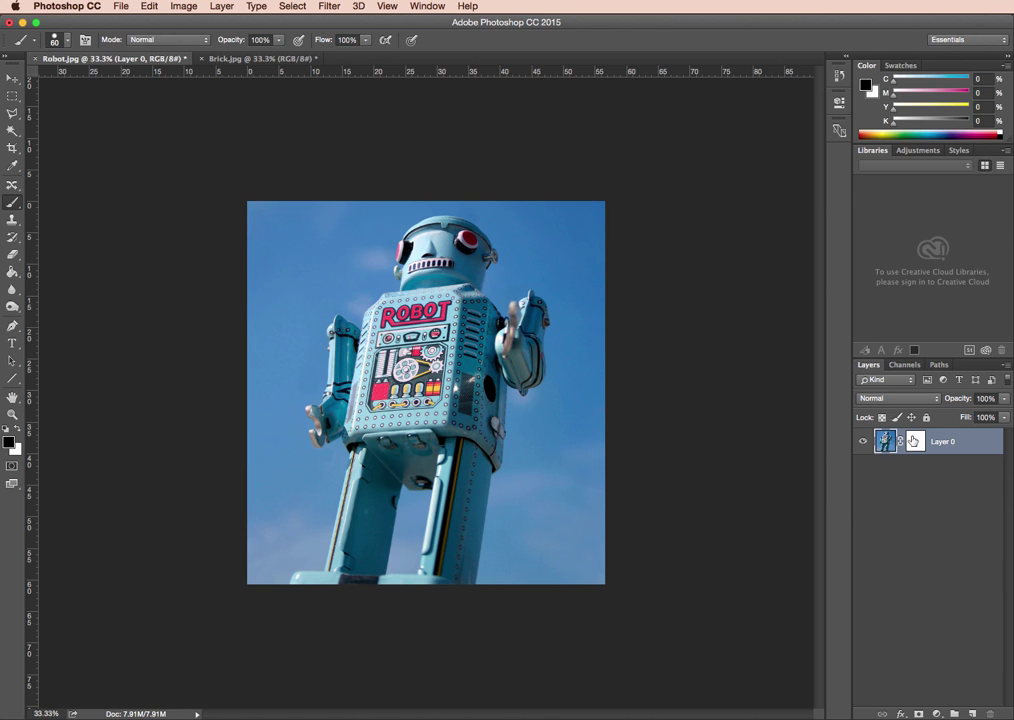
left_click(914, 442)
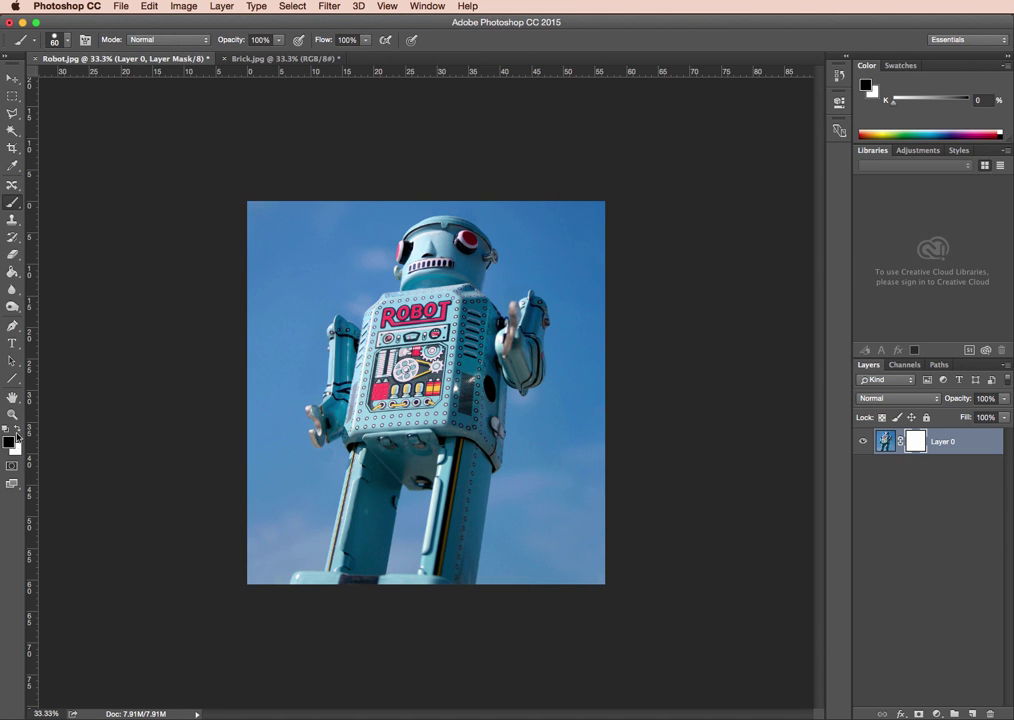
key("x")
key("x")
key("x")
key("x")
left_click(67, 41)
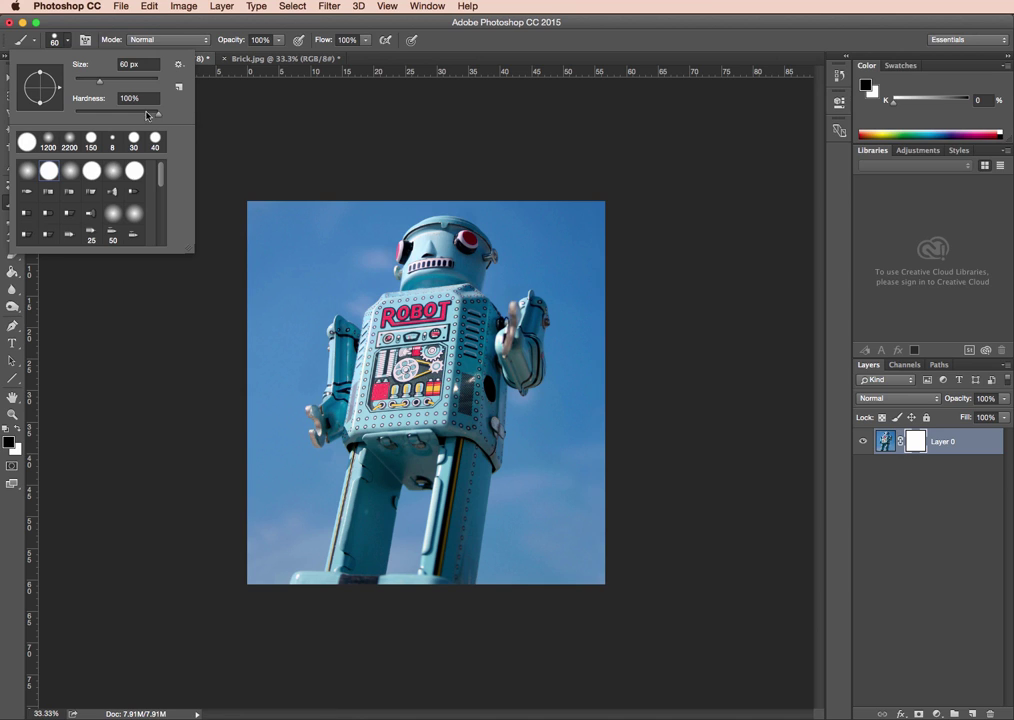
Enlarge the brush from 60 to 90 and mask the sky down both side edges, repainting after undos.
left_click(285, 154)
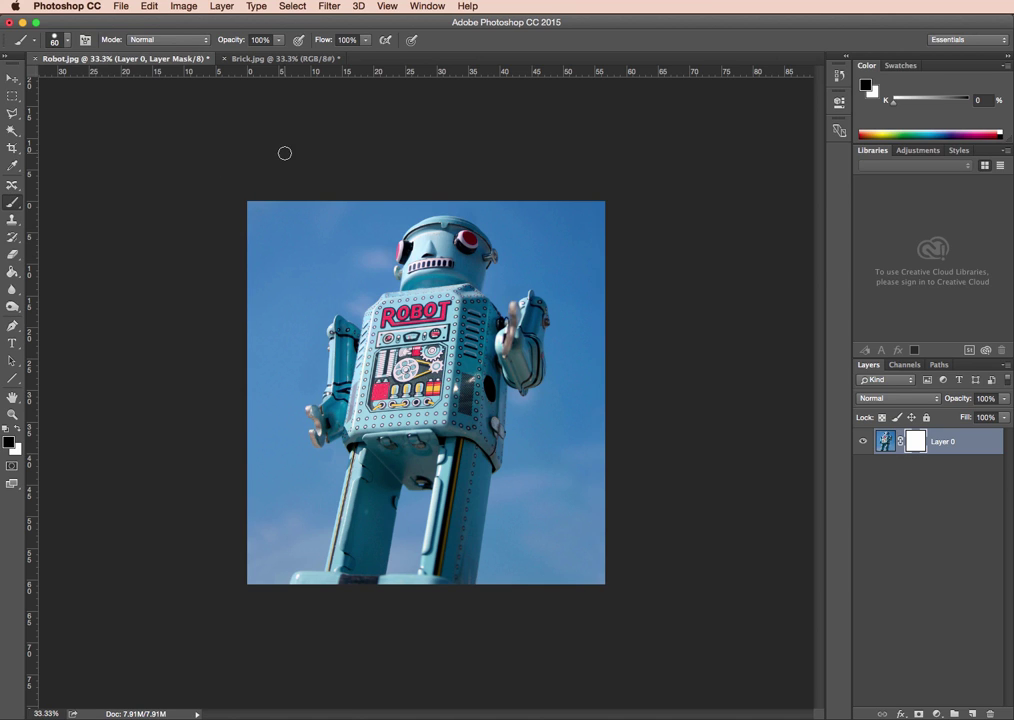
key("bracketright")
key("bracketright")
key("bracketright")
key("bracketright")
key("bracketright")
key("bracketright")
key("bracketright")
key("bracketright")
key("bracketright")
key("bracketright")
left_click(350, 220)
mouse_move(341, 218)
left_mouse_down()
mouse_move(287, 233)
mouse_move(282, 205)
mouse_move(254, 221)
mouse_move(254, 270)
mouse_move(268, 276)
mouse_move(251, 369)
mouse_move(273, 300)
mouse_move(305, 260)
mouse_move(241, 442)
mouse_move(234, 502)
mouse_move(278, 508)
mouse_move(245, 540)
mouse_move(254, 525)
mouse_move(248, 562)
mouse_move(271, 470)
mouse_move(285, 460)
mouse_move(259, 377)
mouse_move(274, 283)
left_mouse_up()
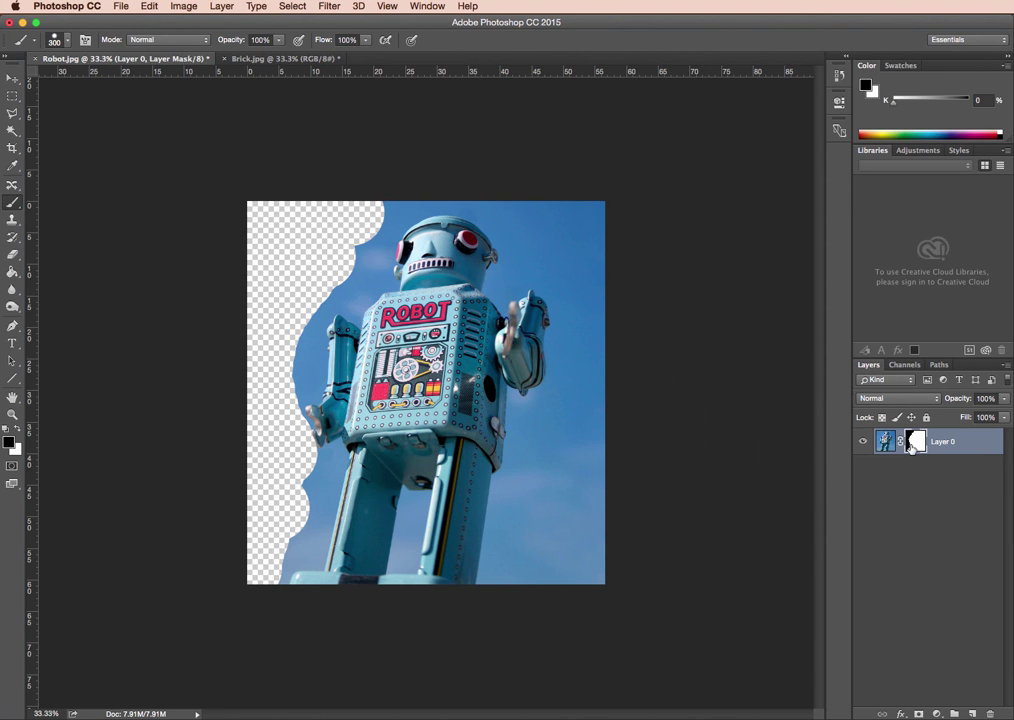
left_click(587, 204)
left_click_drag(574, 507, 573, 550)
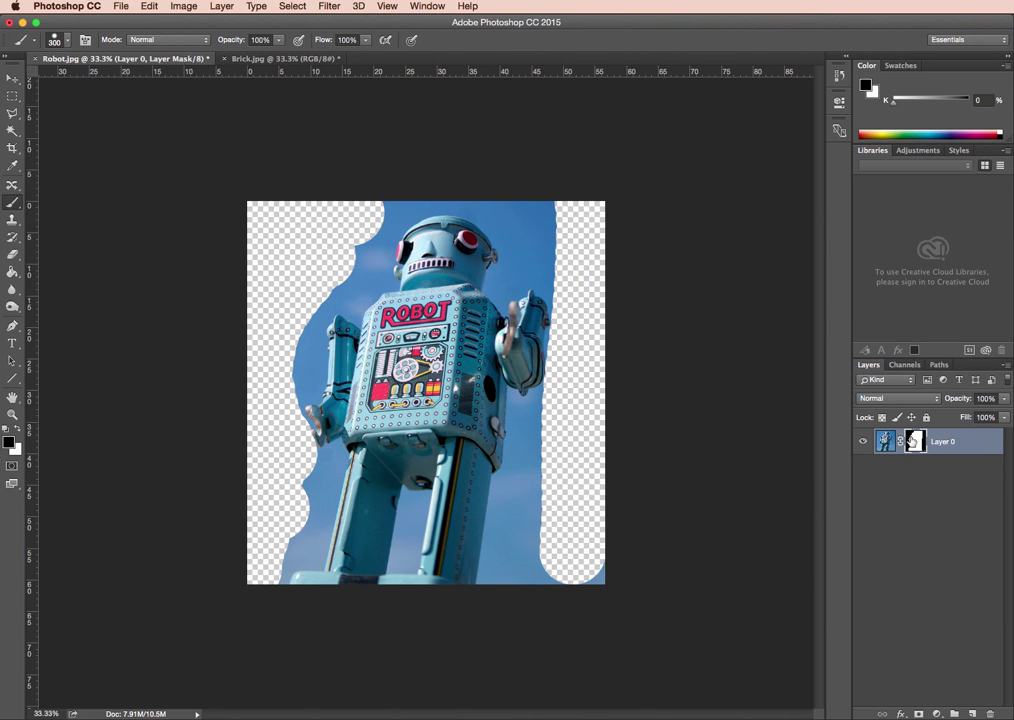
key("super+z")
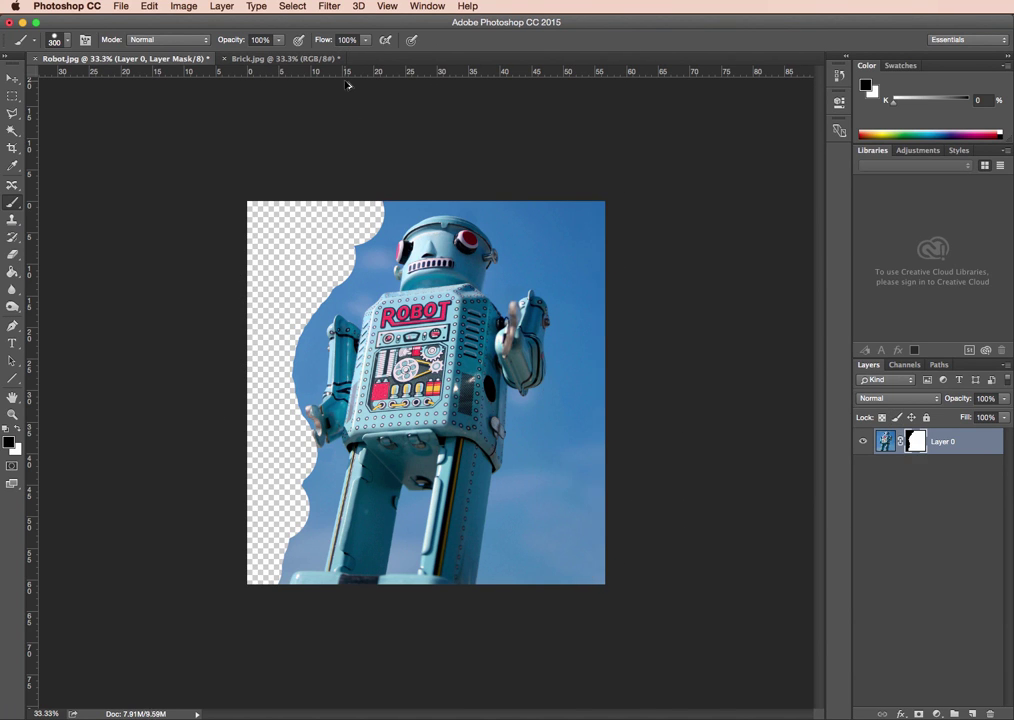
key("alt+super+z")
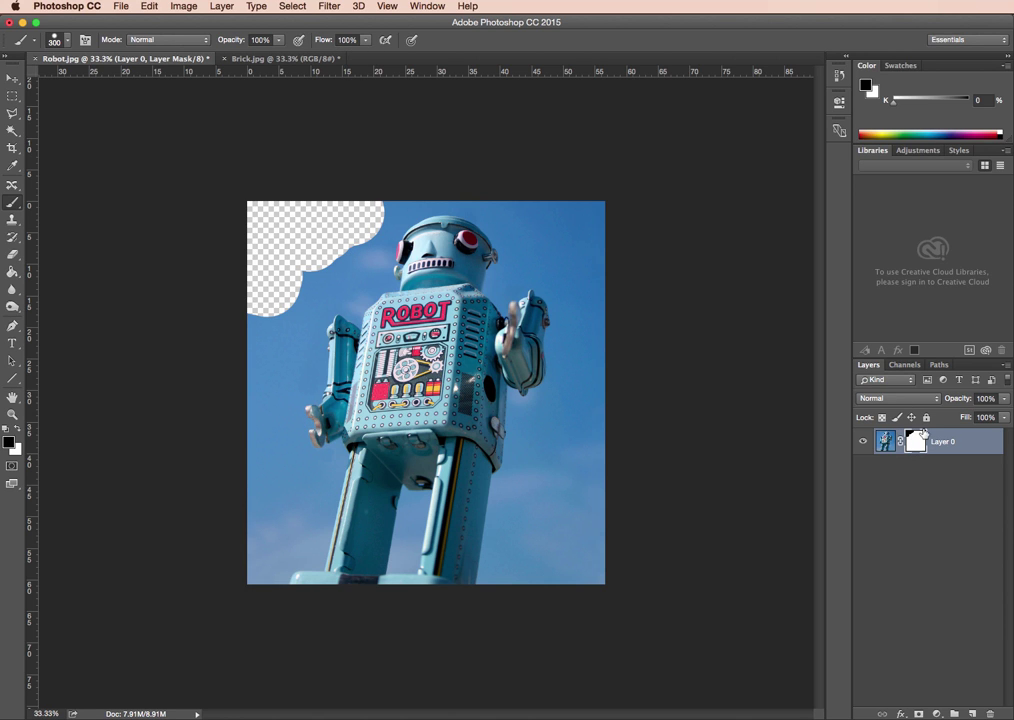
mouse_move(256, 283)
left_mouse_down()
mouse_move(267, 376)
mouse_move(247, 409)
mouse_move(252, 453)
mouse_move(281, 498)
mouse_move(239, 562)
left_mouse_up()
mouse_move(620, 197)
left_mouse_down()
mouse_move(588, 212)
mouse_move(598, 228)
mouse_move(584, 348)
mouse_move(572, 580)
left_mouse_up()
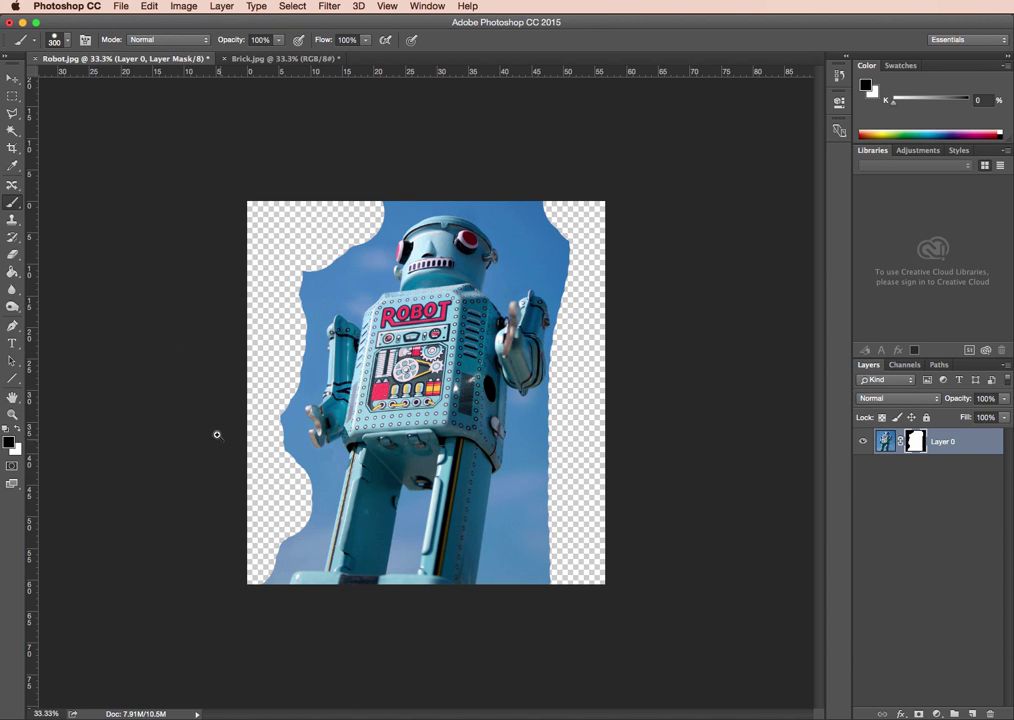
Zoom in on the leg, shrink the brush to 20, and mask the sky near the bottom and foot.
left_click_drag(376, 609, 459, 464)
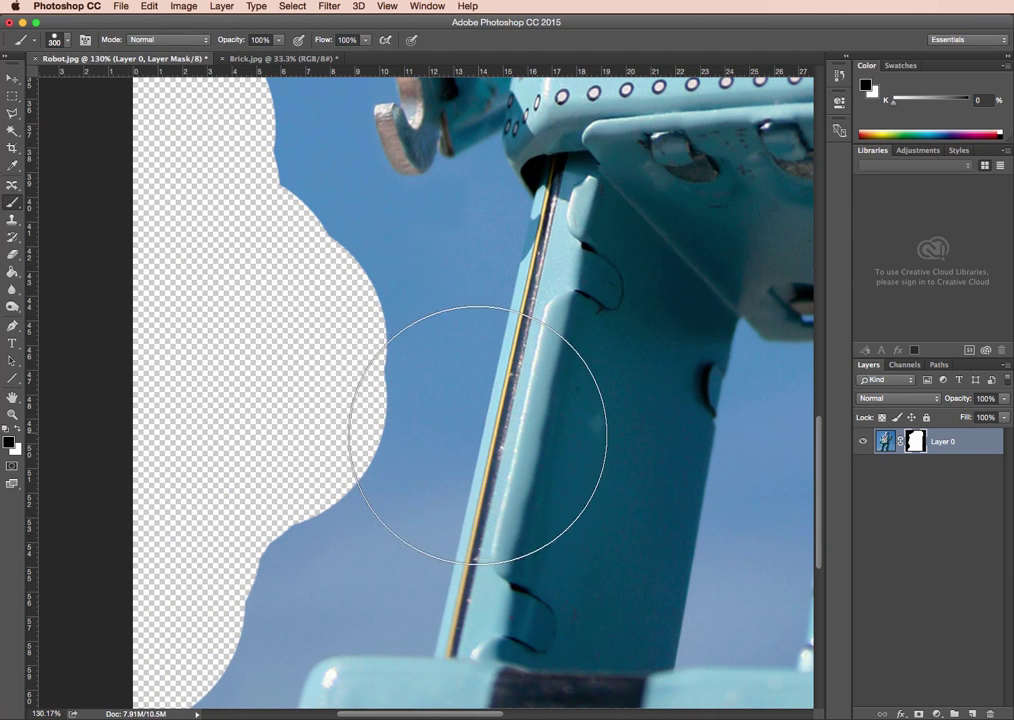
key("bracketleft")
key("bracketleft")
key("bracketleft")
key("bracketleft")
key("bracketleft")
key("bracketleft")
key("bracketleft")
key("bracketleft")
key("bracketleft")
key("bracketleft")
key("bracketleft")
key("bracketleft")
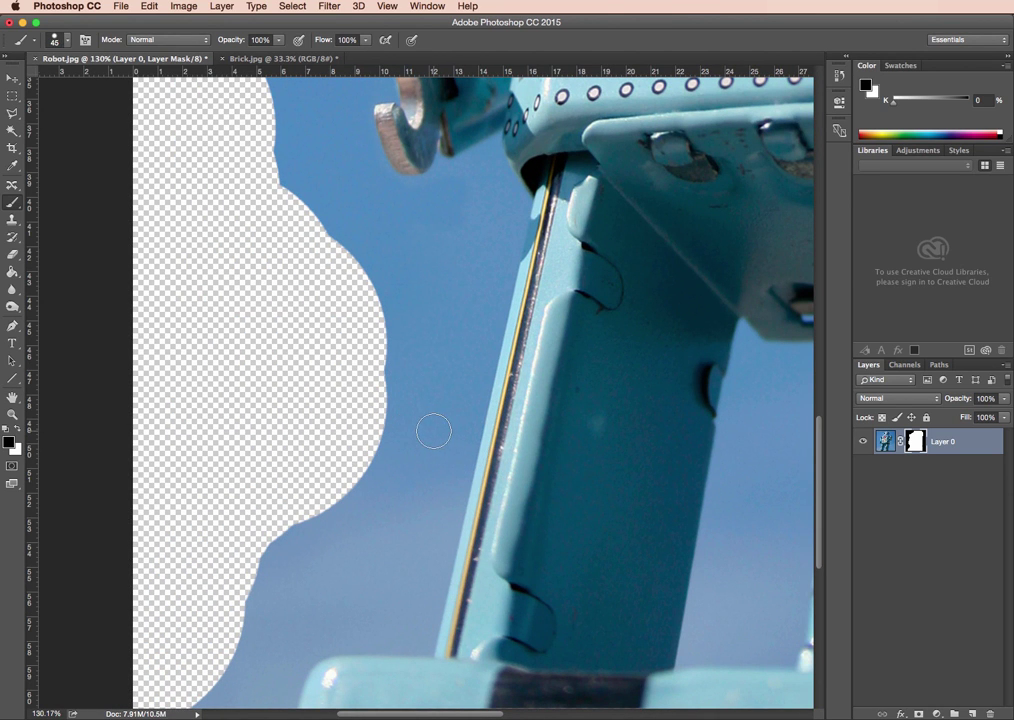
key("bracketleft")
key("bracketleft")
key("bracketleft")
key("bracketleft")
left_click_drag(289, 706, 316, 654)
scroll(290, 568, "up", 3)
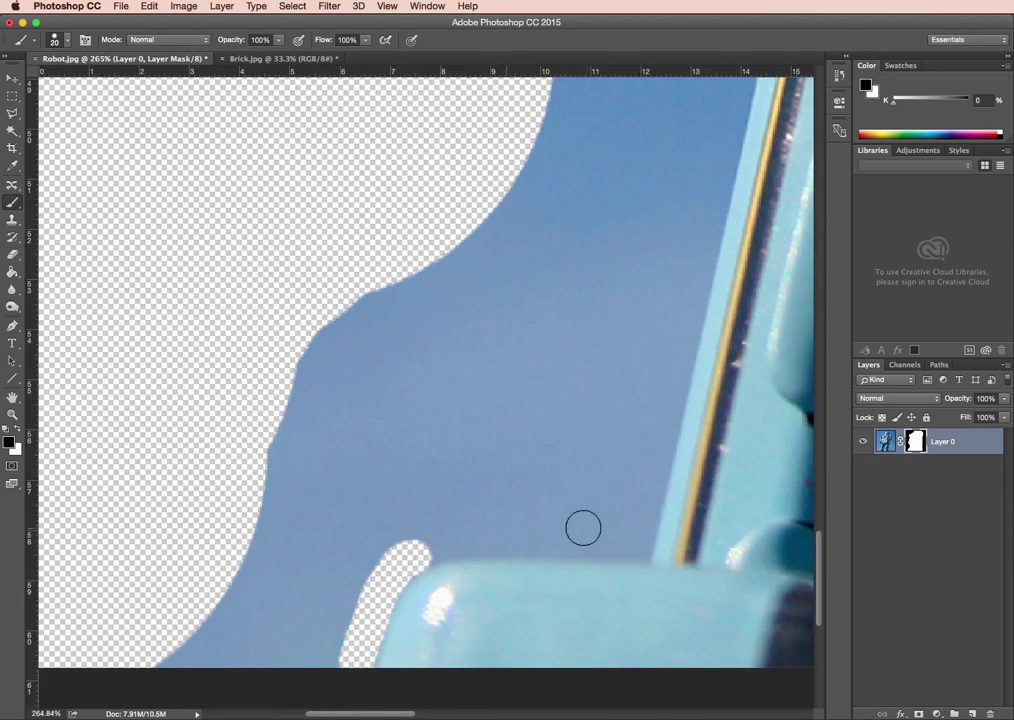
left_click(636, 545)
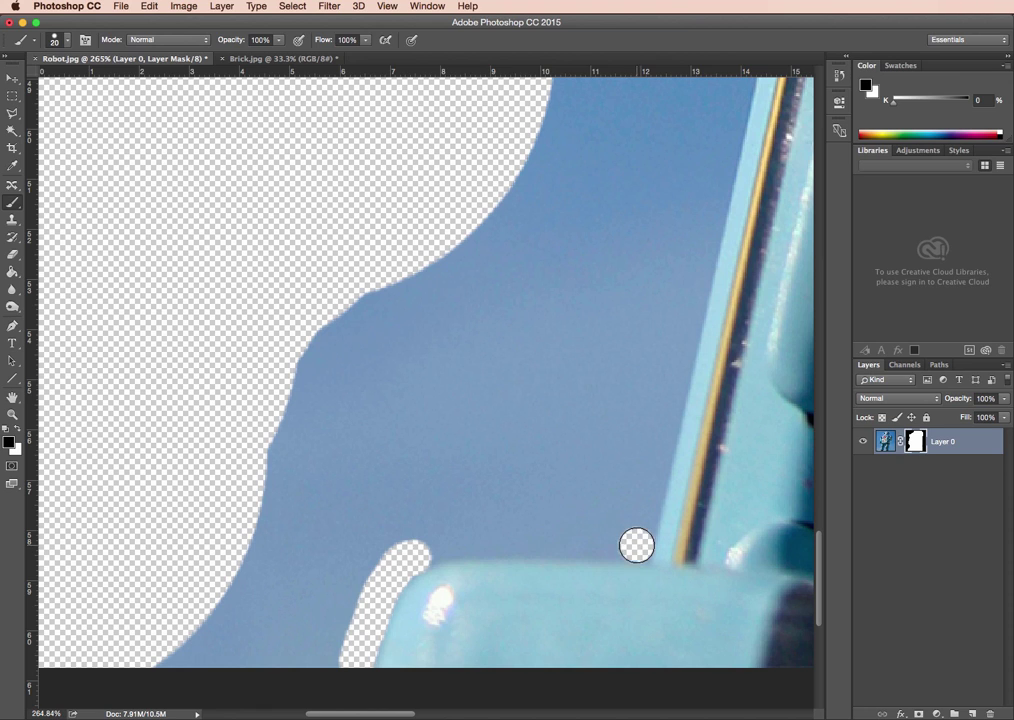
left_click(441, 541, "shift")
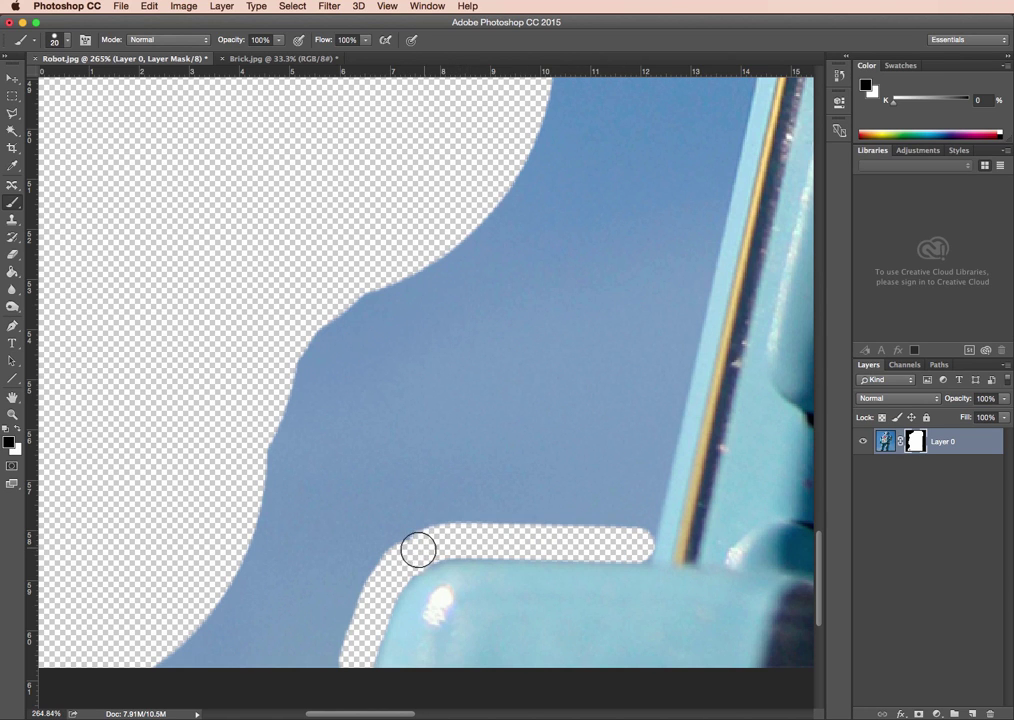
mouse_move(417, 550)
left_mouse_down()
mouse_move(358, 609)
mouse_move(362, 584)
left_mouse_up()
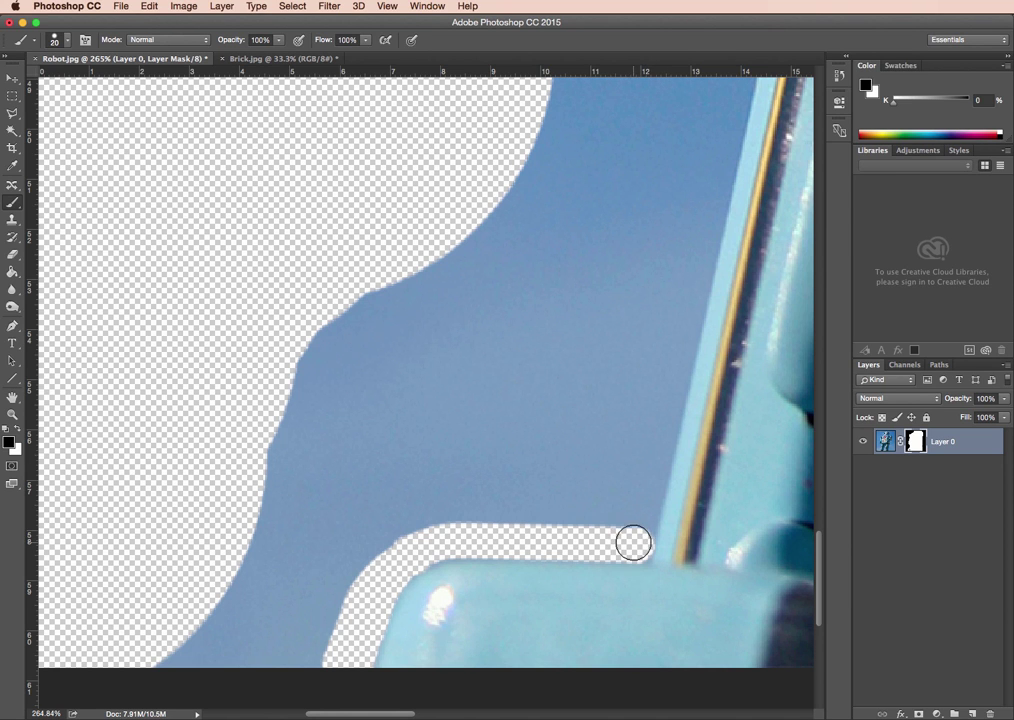
Mask the light-blue strip and small sky spots beside the upper leg's edge.
left_click_drag(645, 319, 496, 428)
scroll(512, 315, "up", 5)
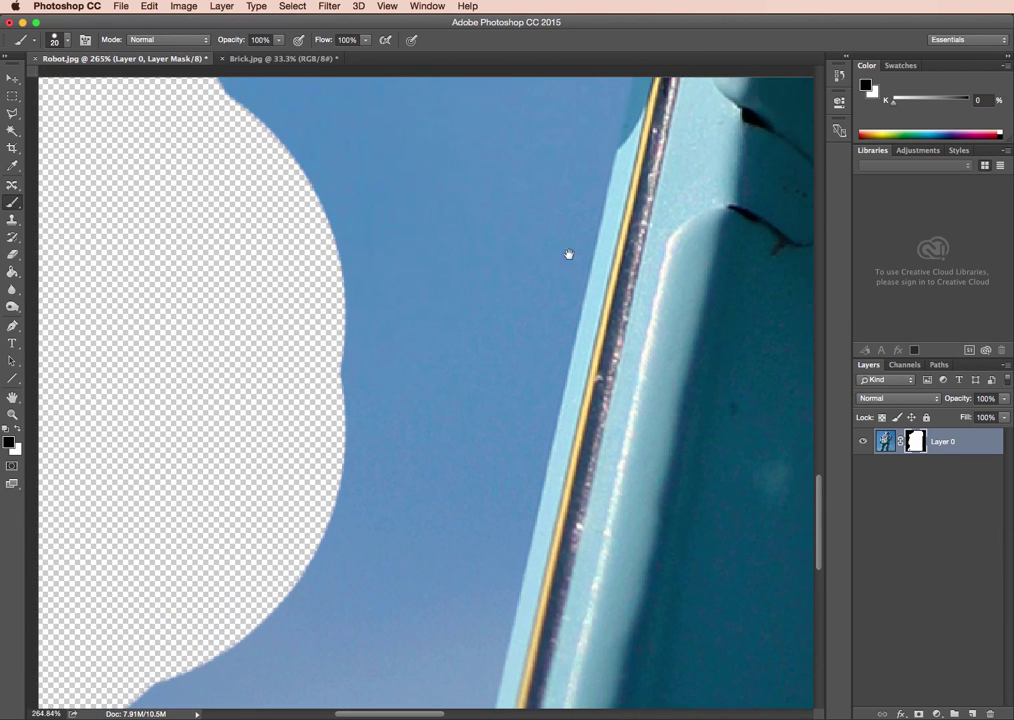
left_click(596, 160, "shift")
key("super+1")
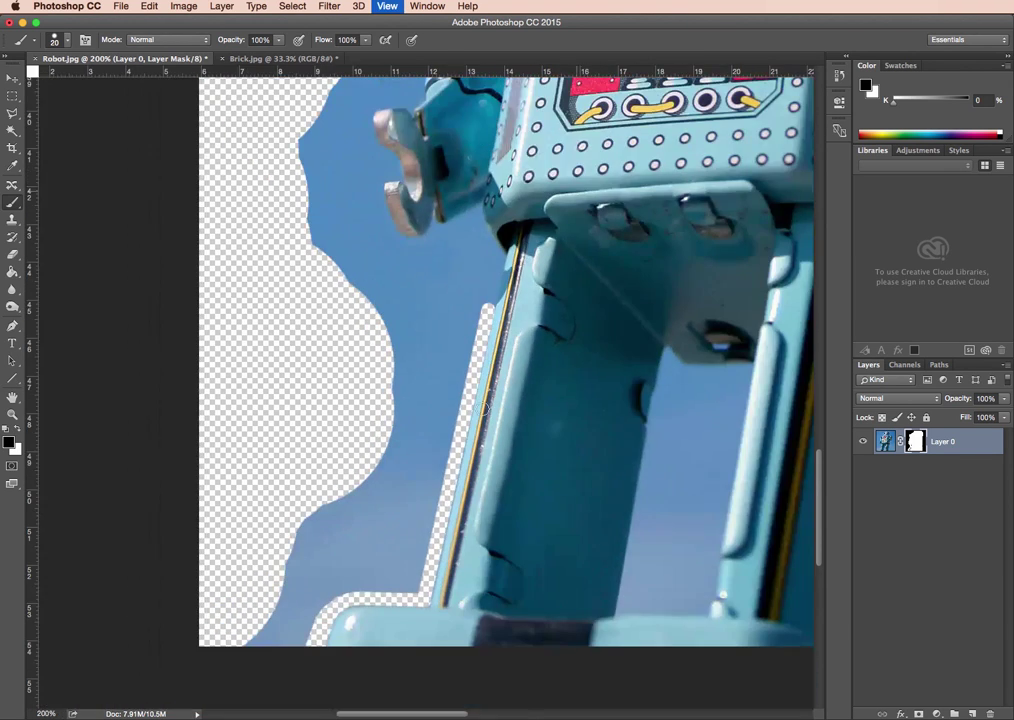
scroll(455, 258, "up", 2)
scroll(538, 324, "up", 3)
left_click(333, 441)
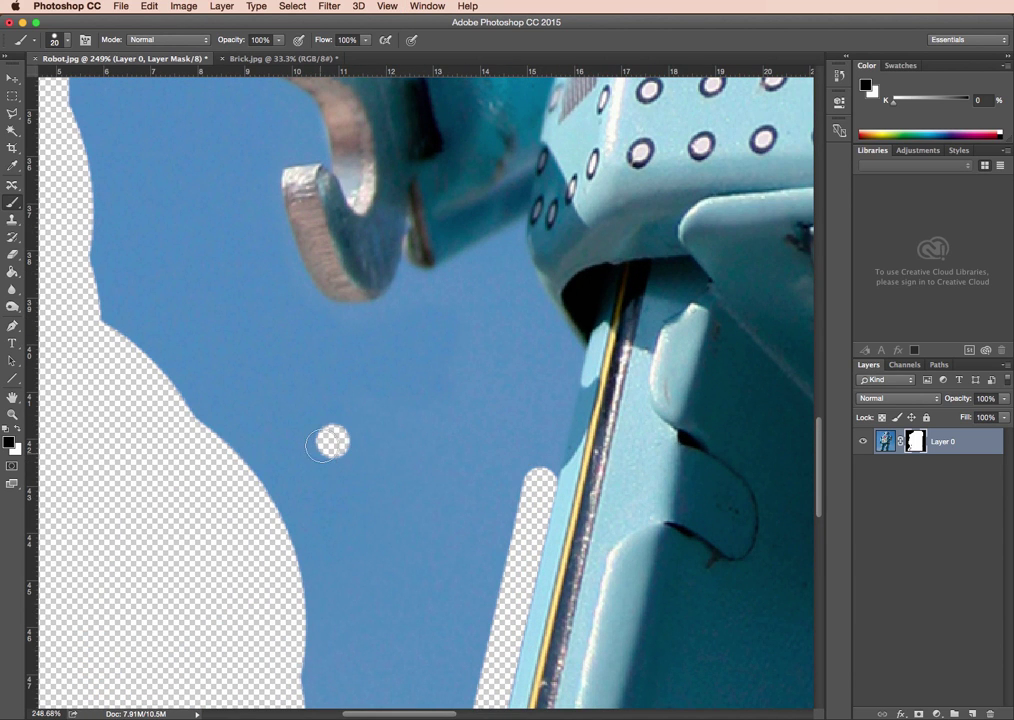
left_click(535, 380, "shift")
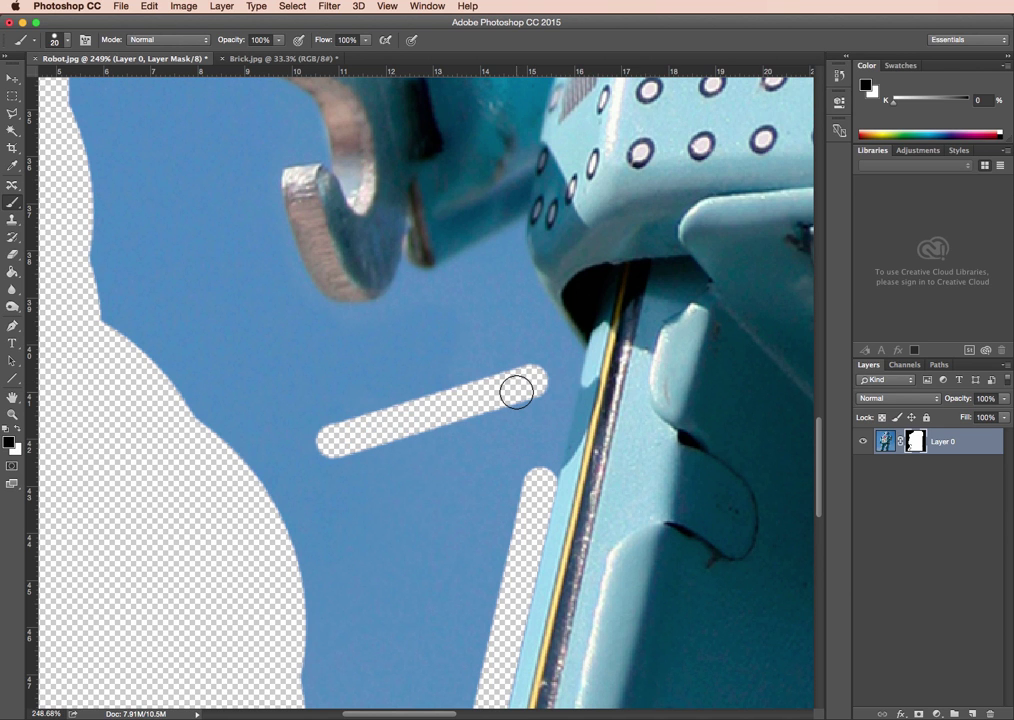
Mask the sky along the left leg's edge and between that strip and the body.
key("super+0")
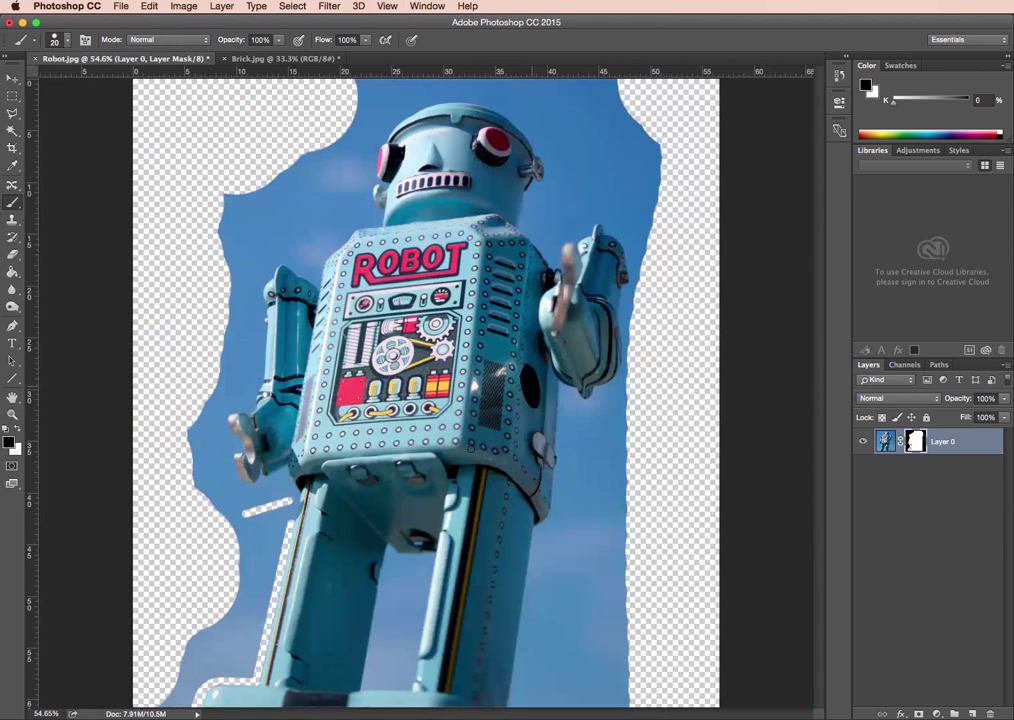
left_click(262, 680, "shift")
scroll(385, 561, "up", 5)
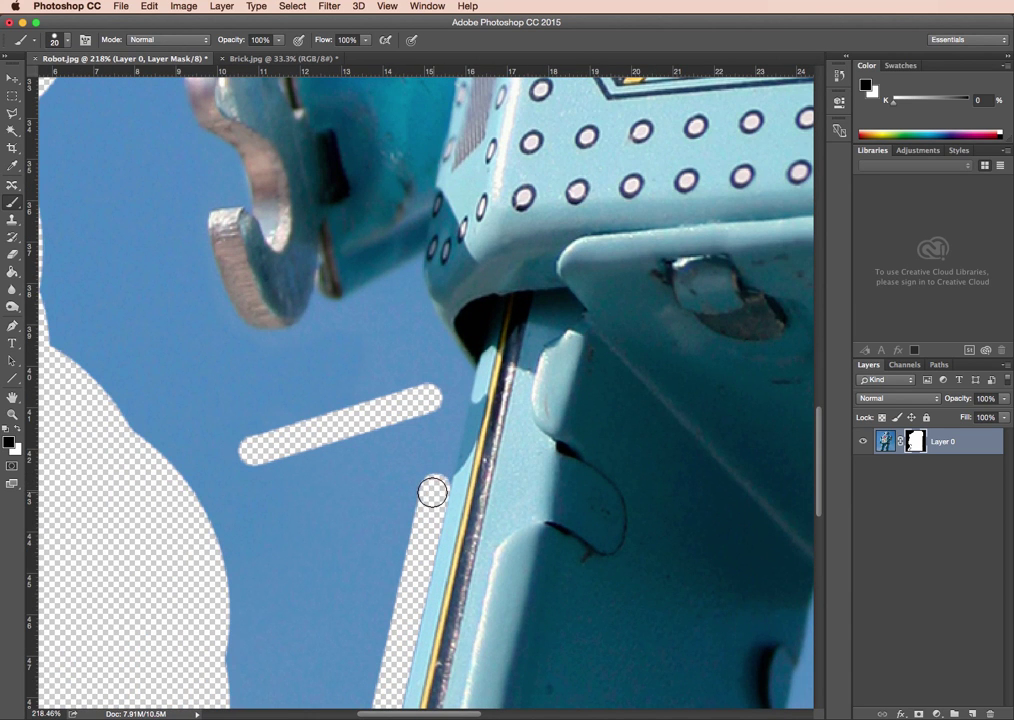
mouse_move(459, 374)
left_mouse_down()
mouse_move(412, 304)
mouse_move(411, 284)
mouse_move(409, 315)
mouse_move(415, 278)
left_mouse_up()
With a smaller brush, mask the sky below the hand and up along the hook's edges.
key("bracketleft")
key("bracketleft")
key("bracketleft")
key("bracketleft")
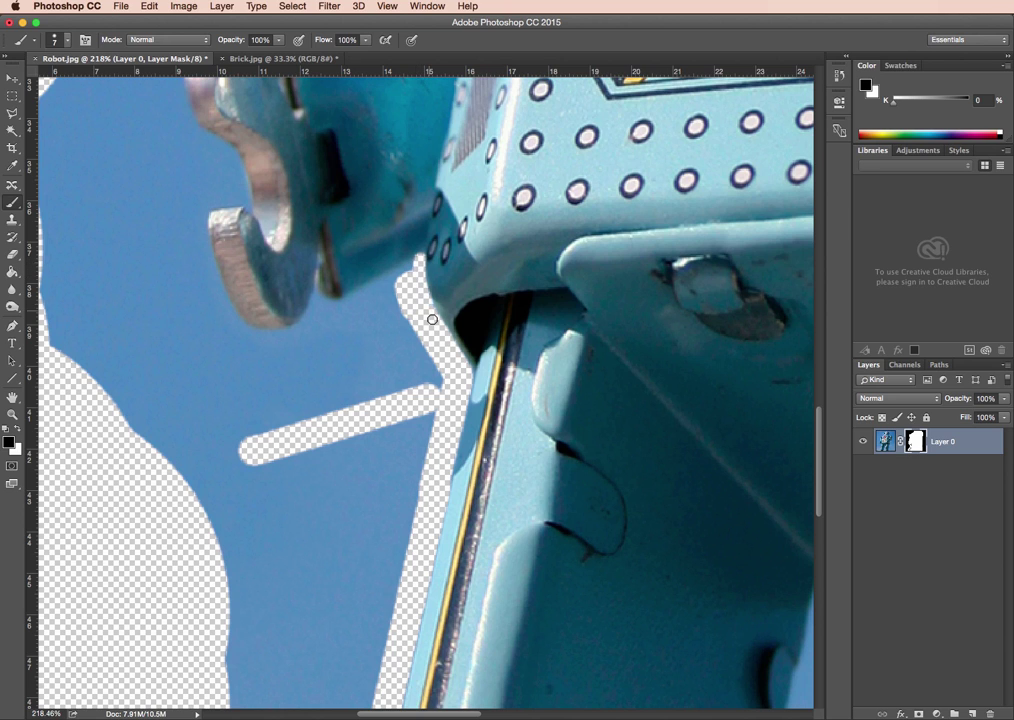
left_click(335, 304, "shift")
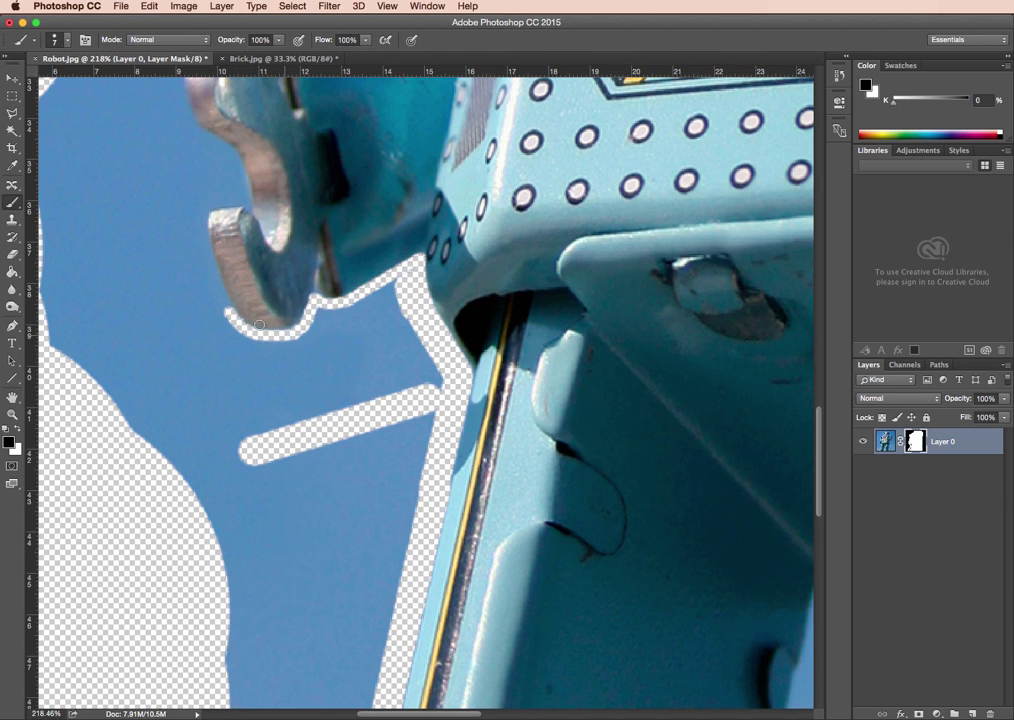
left_click(200, 230, "shift")
left_click(242, 203, "shift")
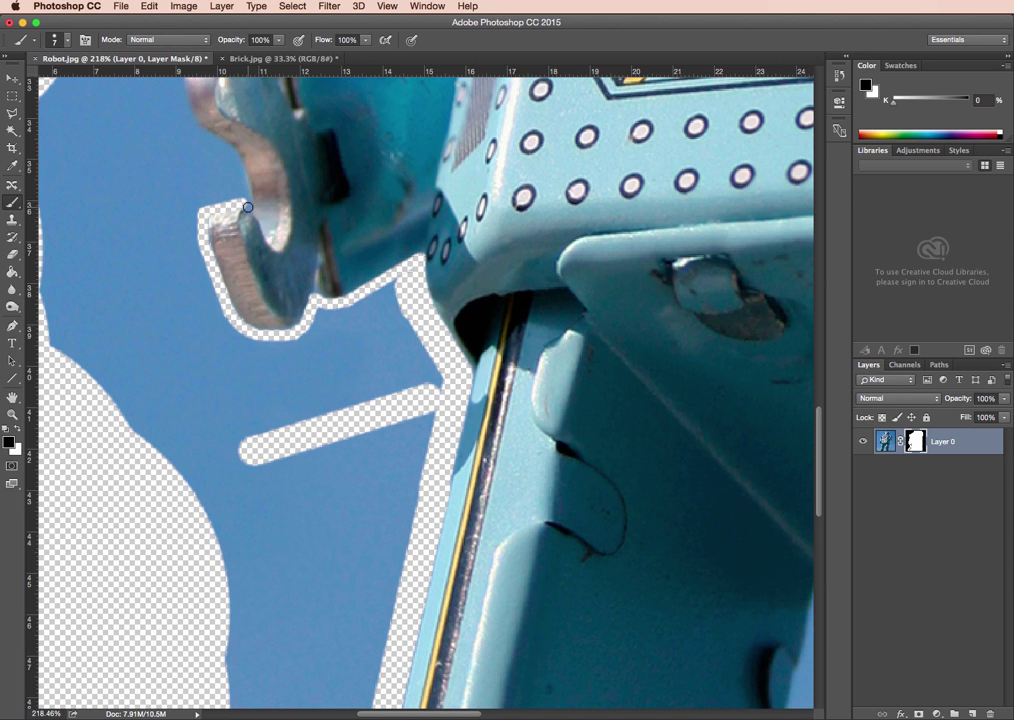
left_click(231, 153, "shift")
Fit the view, enlarge the brush, and mask the sky beside the lower left leg.
key("super+0")
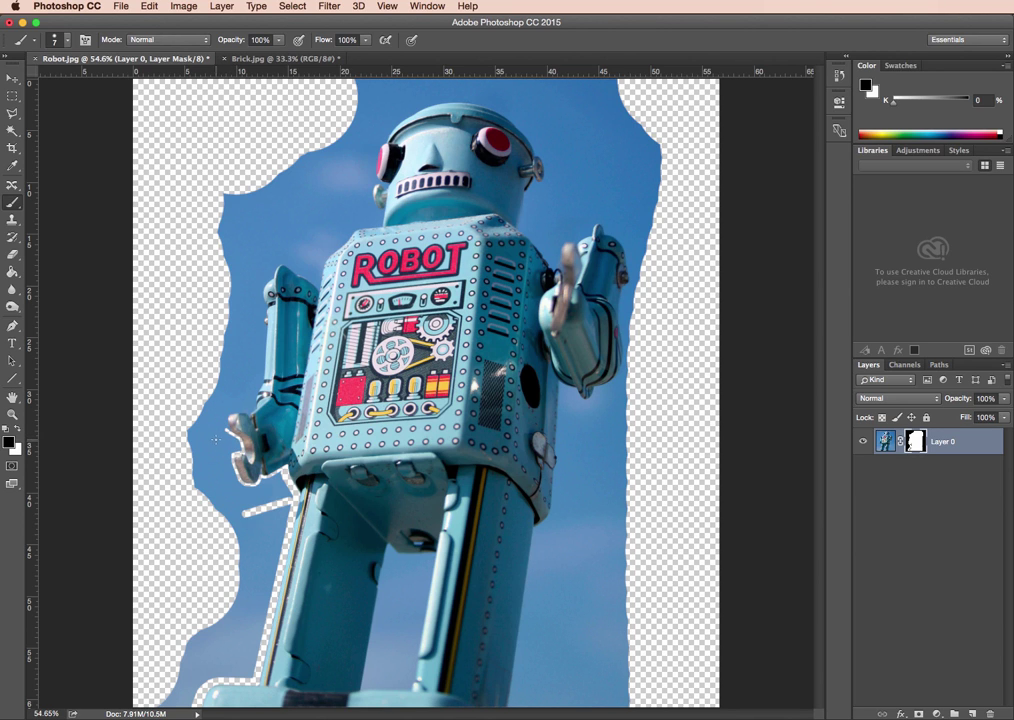
key("bracketright")
key("bracketright")
mouse_move(189, 486)
left_mouse_down()
mouse_move(250, 527)
mouse_move(257, 506)
mouse_move(285, 507)
mouse_move(267, 544)
mouse_move(248, 543)
mouse_move(236, 576)
mouse_move(273, 558)
mouse_move(248, 622)
mouse_move(233, 602)
mouse_move(228, 620)
mouse_move(164, 680)
mouse_move(166, 703)
mouse_move(189, 706)
mouse_move(186, 683)
mouse_move(187, 692)
mouse_move(226, 623)
mouse_move(247, 620)
mouse_move(255, 599)
mouse_move(259, 615)
mouse_move(246, 671)
mouse_move(213, 669)
mouse_move(240, 635)
mouse_move(244, 593)
mouse_move(237, 575)
mouse_move(221, 584)
mouse_move(188, 548)
left_mouse_up()
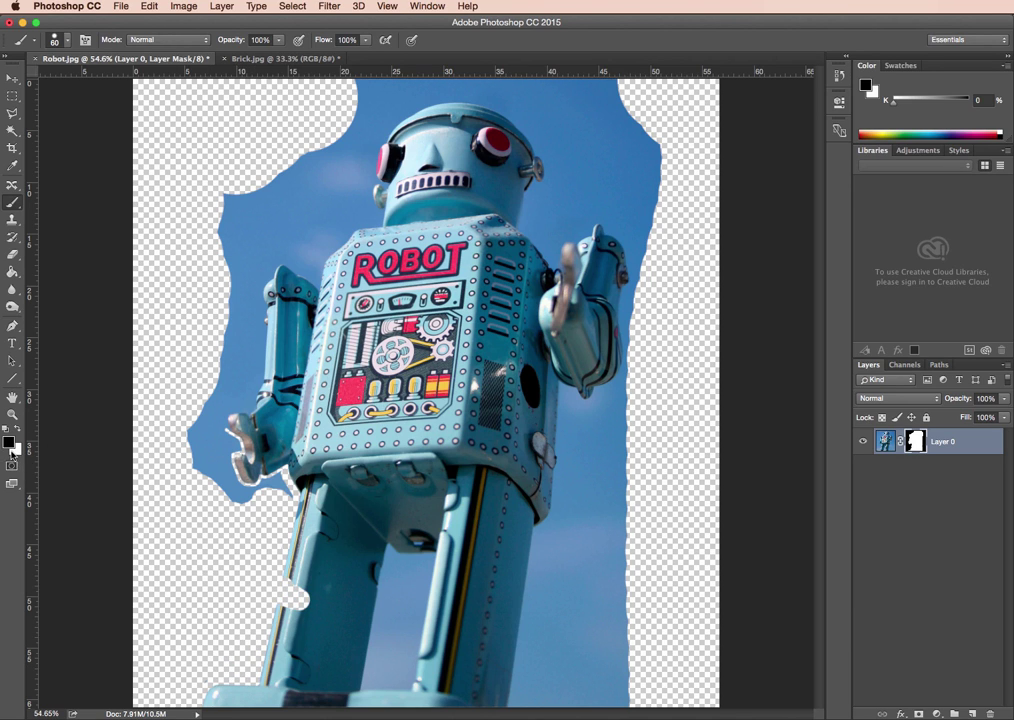
Zoom on the left hand, briefly paint white to restore sky, then re-mask it in black.
key("x")
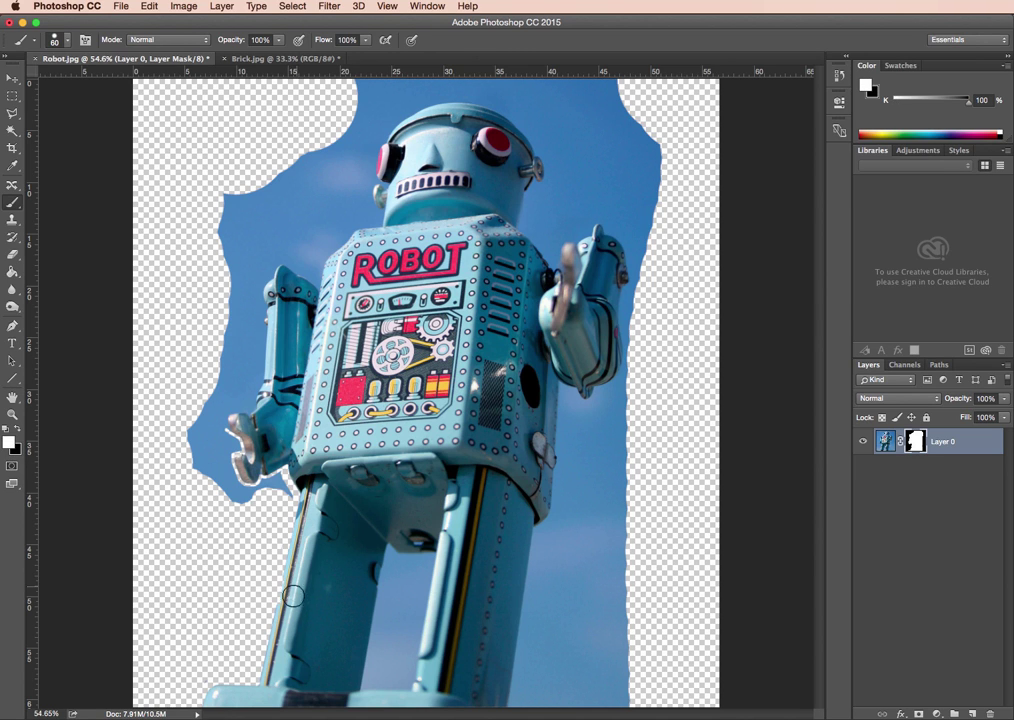
left_click_drag(345, 526, 518, 423)
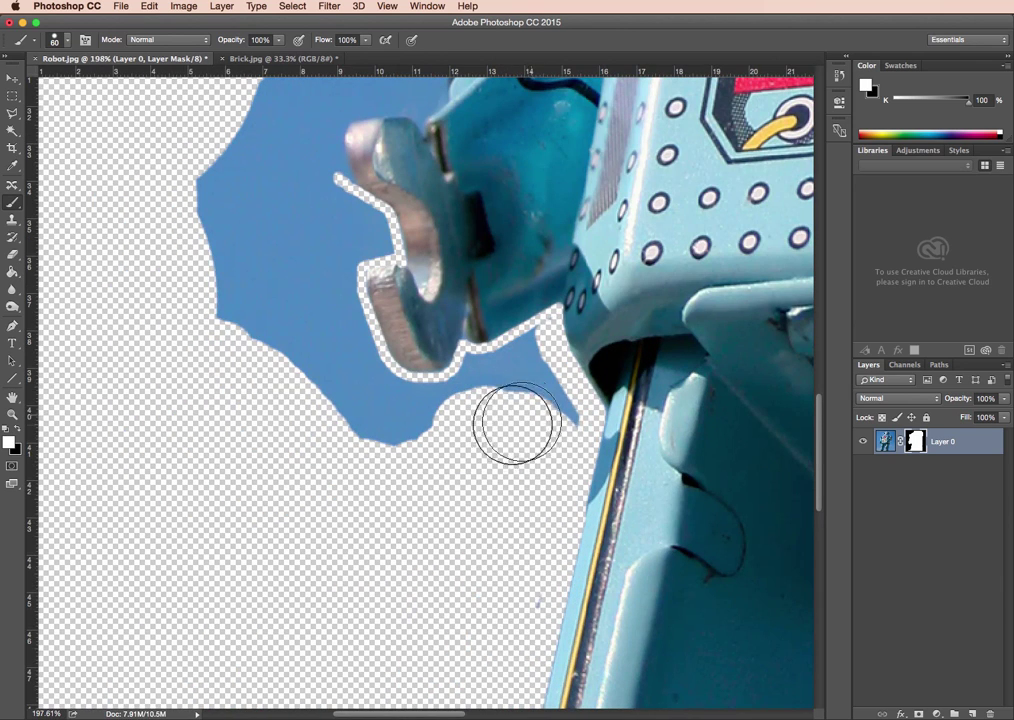
left_click(516, 615)
key("x")
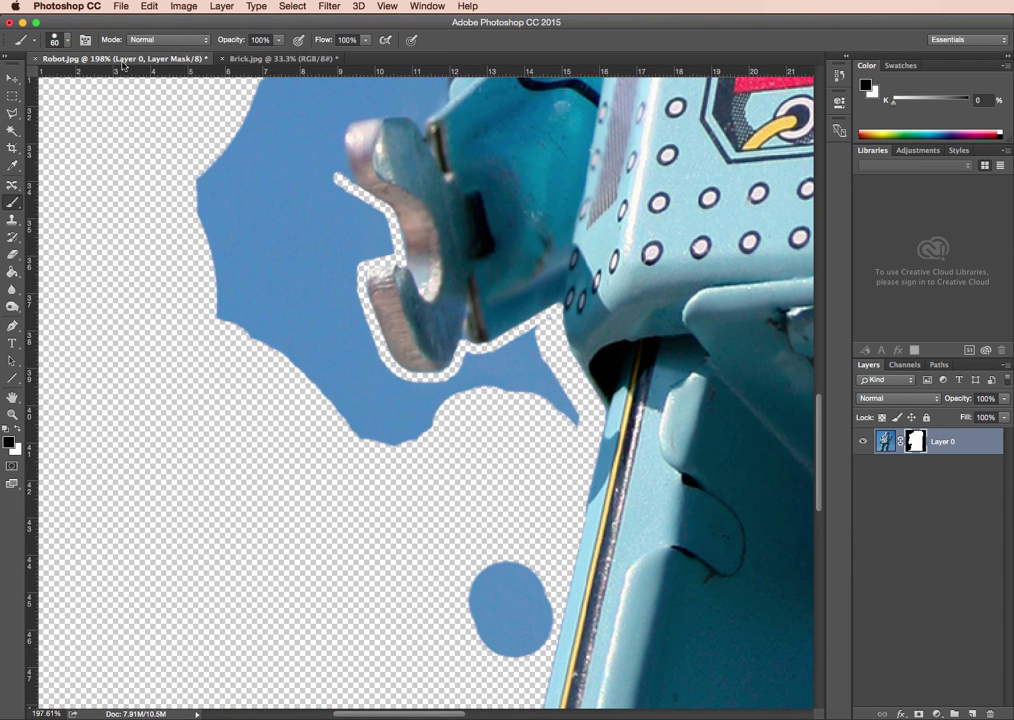
mouse_move(498, 606)
left_mouse_down()
mouse_move(533, 435)
mouse_move(547, 402)
mouse_move(526, 367)
mouse_move(533, 362)
mouse_move(492, 389)
mouse_move(454, 440)
mouse_move(372, 437)
mouse_move(399, 437)
mouse_move(423, 420)
mouse_move(475, 424)
mouse_move(485, 407)
mouse_move(473, 364)
left_mouse_up()
Shrink the brush and mask the sky below, beside and above the robot's hand.
key("[")
key("[")
key("[")
key("[")
key("bracketleft")
mouse_move(378, 400)
left_mouse_down()
mouse_move(345, 342)
mouse_move(366, 370)
mouse_move(349, 324)
mouse_move(362, 361)
mouse_move(328, 328)
mouse_move(283, 328)
mouse_move(207, 286)
mouse_move(235, 263)
mouse_move(263, 265)
mouse_move(271, 247)
mouse_move(281, 287)
mouse_move(262, 285)
mouse_move(266, 316)
mouse_move(278, 288)
mouse_move(339, 316)
mouse_move(353, 327)
mouse_move(346, 344)
mouse_move(316, 349)
mouse_move(328, 355)
mouse_move(312, 285)
left_mouse_up()
key("bracketleft")
key("bracketleft")
key("bracketleft")
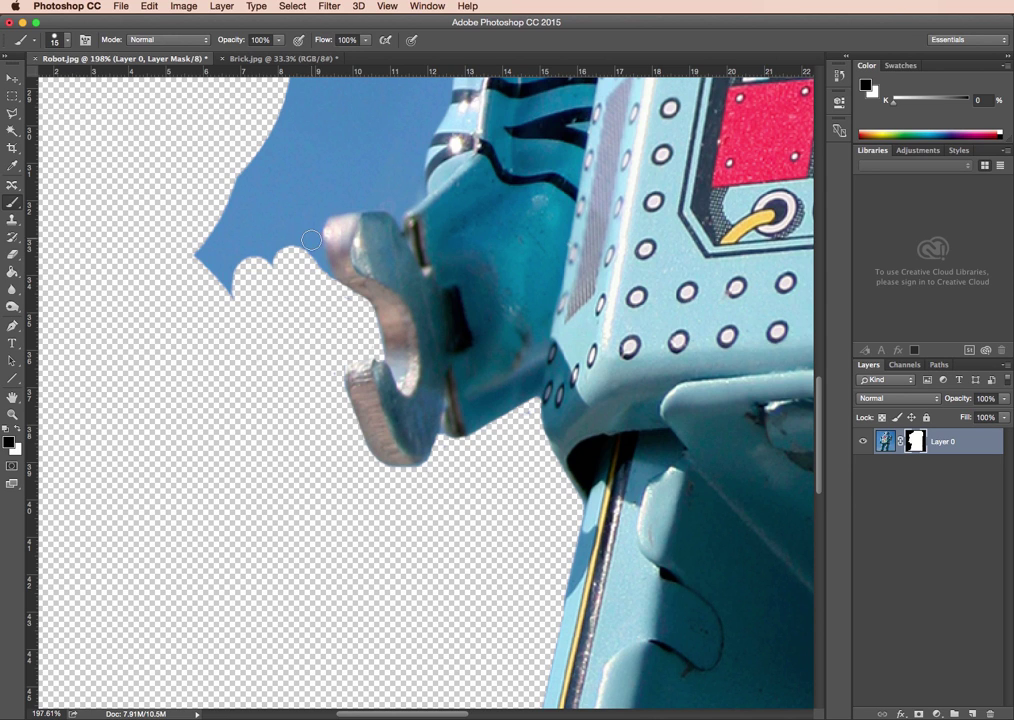
left_click_drag(311, 240, 322, 210)
mouse_move(383, 202)
left_mouse_down()
mouse_move(412, 186)
mouse_move(387, 316)
left_mouse_up()
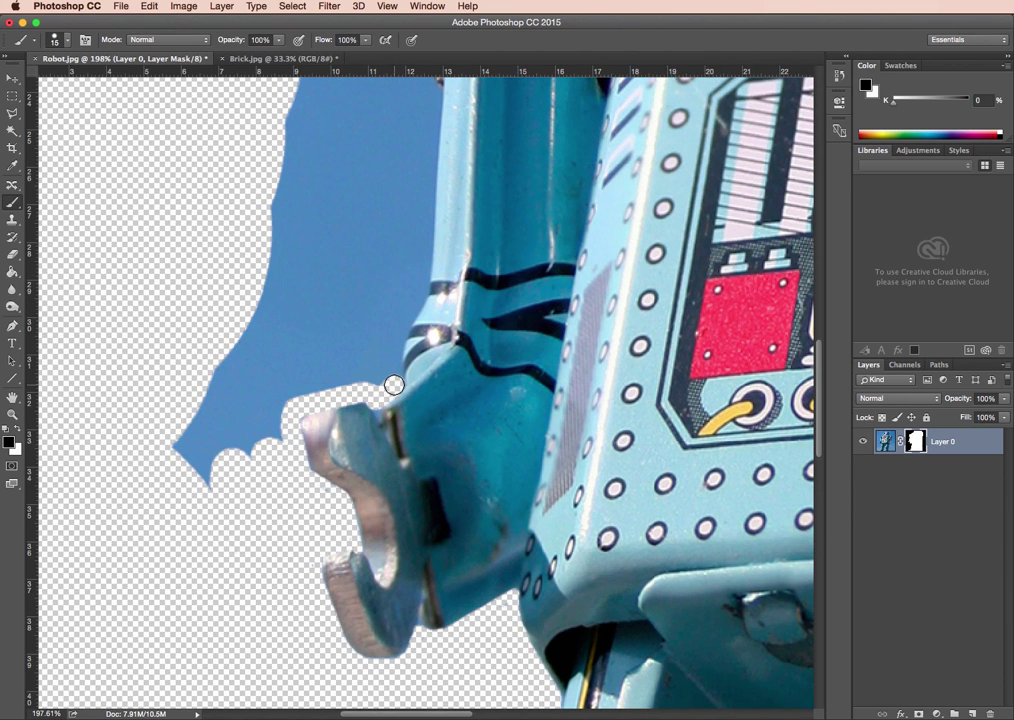
Mask the sky along the arm's edge, around its top, and along the body's left edge.
left_click_drag(394, 385, 416, 285)
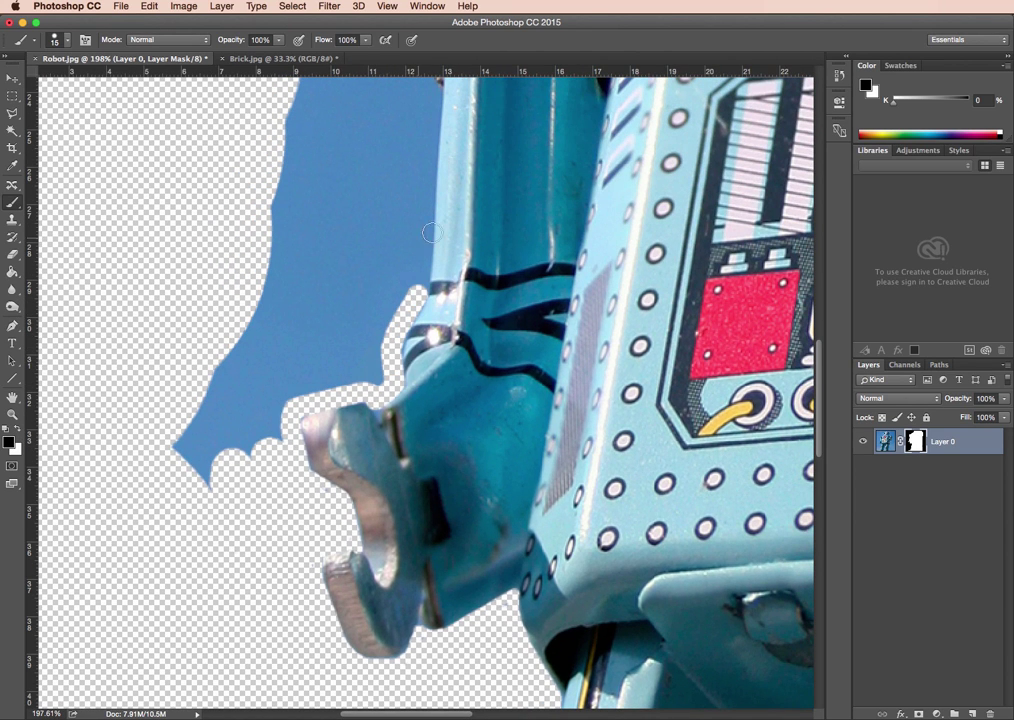
left_click_drag(428, 164, 429, 158)
mouse_move(432, 100)
left_mouse_down()
mouse_move(422, 330)
mouse_move(406, 268)
mouse_move(418, 254)
mouse_move(410, 228)
left_mouse_up()
scroll(410, 228, "up", 5)
mouse_move(403, 343)
left_mouse_down()
mouse_move(422, 262)
mouse_move(398, 309)
left_mouse_up()
mouse_move(447, 227)
left_mouse_down()
mouse_move(440, 218)
mouse_move(473, 210)
mouse_move(459, 202)
mouse_move(580, 268)
mouse_move(602, 300)
left_mouse_up()
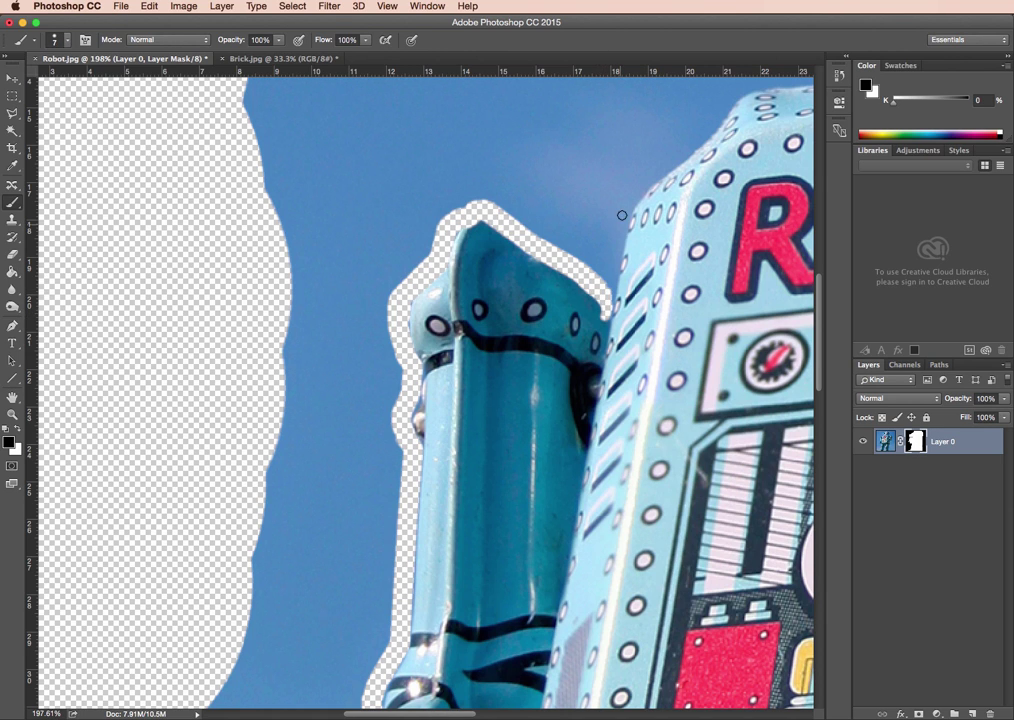
left_click_drag(622, 213, 629, 211)
Enlarge the brush and mask the sky along the shoulder up to the neck, undoing one overlong strip.
key("bracketright")
left_click(618, 206)
left_click_drag(593, 254, 496, 414)
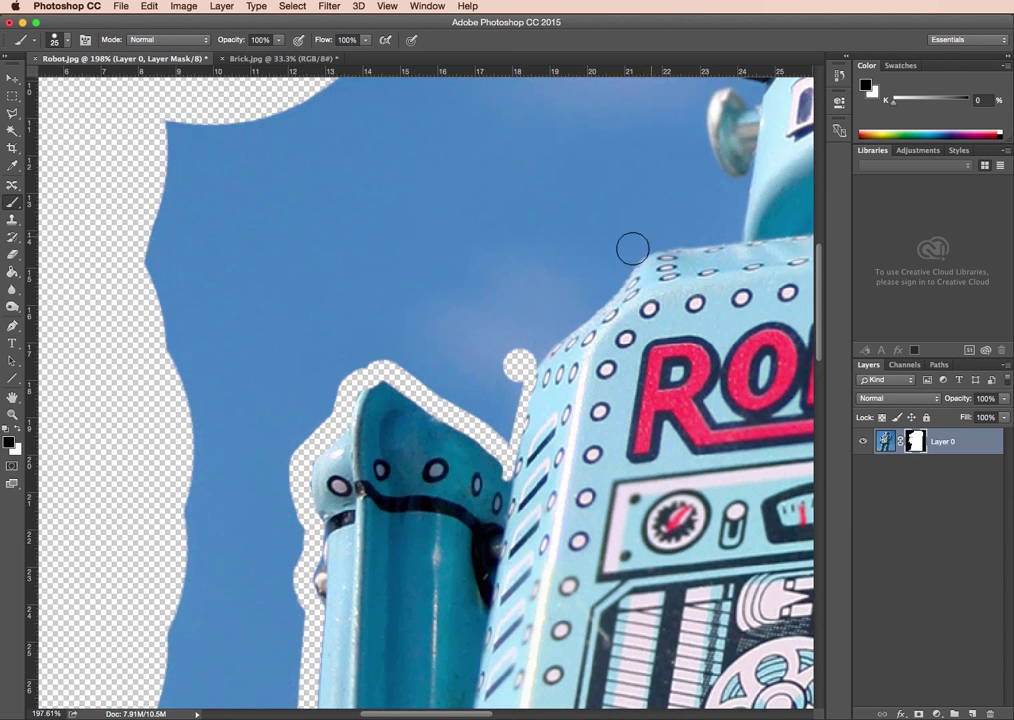
left_click(594, 294, "shift")
left_click(601, 287)
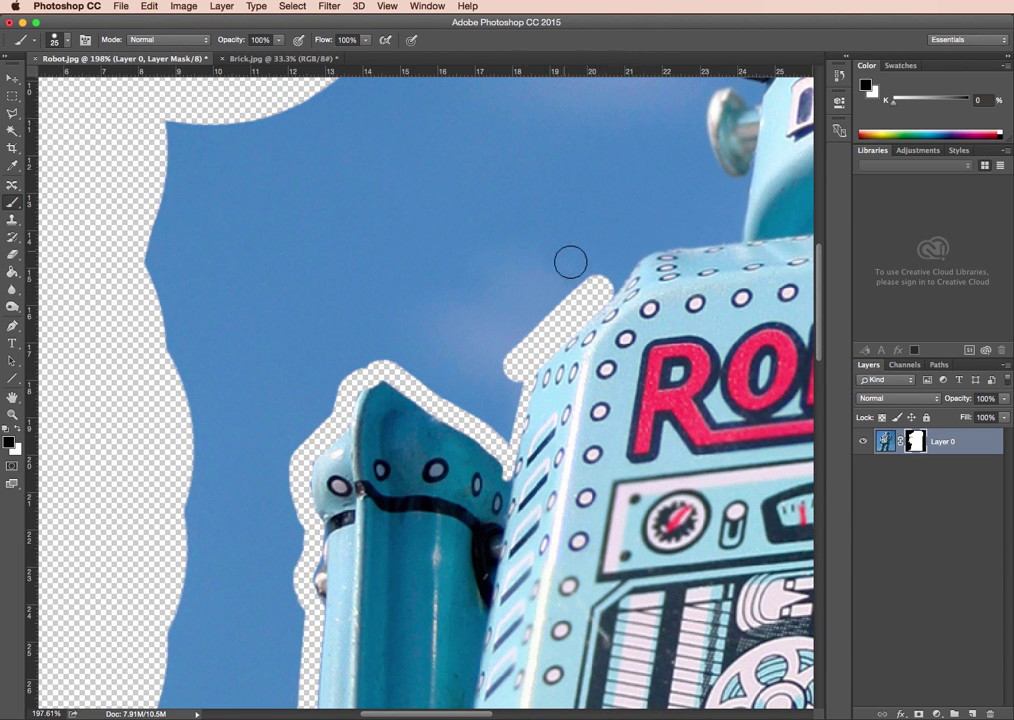
left_click(612, 262)
left_click(600, 246)
left_click(645, 238, "shift")
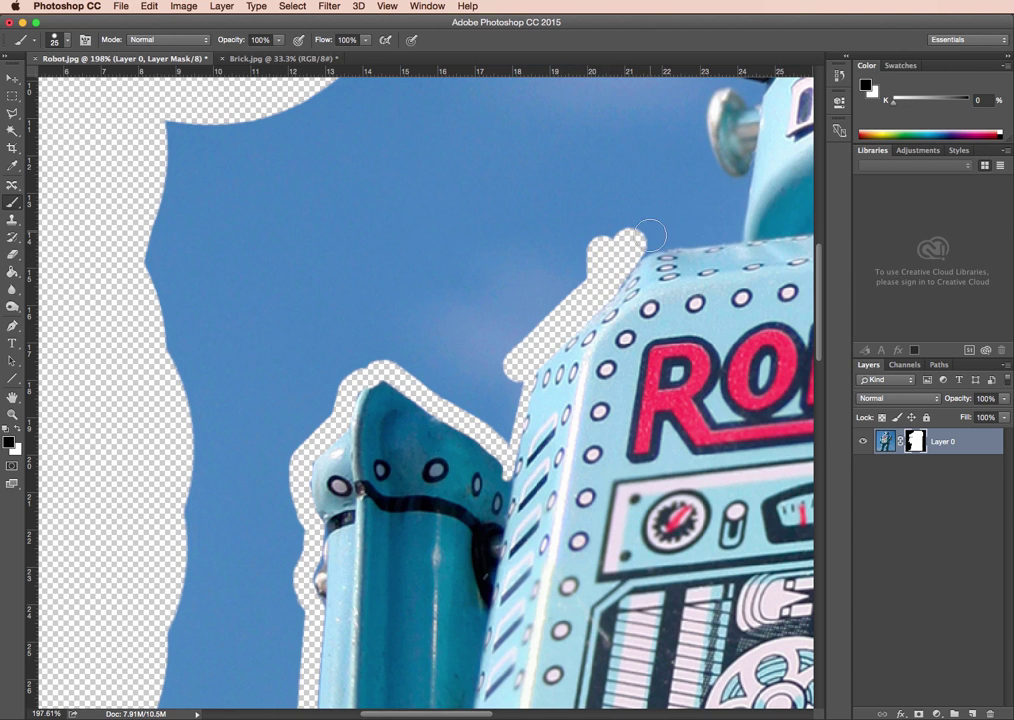
left_click(729, 224, "shift")
key("super+z")
left_click(686, 230)
left_click_drag(634, 238, 726, 230)
With a smaller brush, mask the sky along the eye's upper edge and the top of the head.
key("bracketleft")
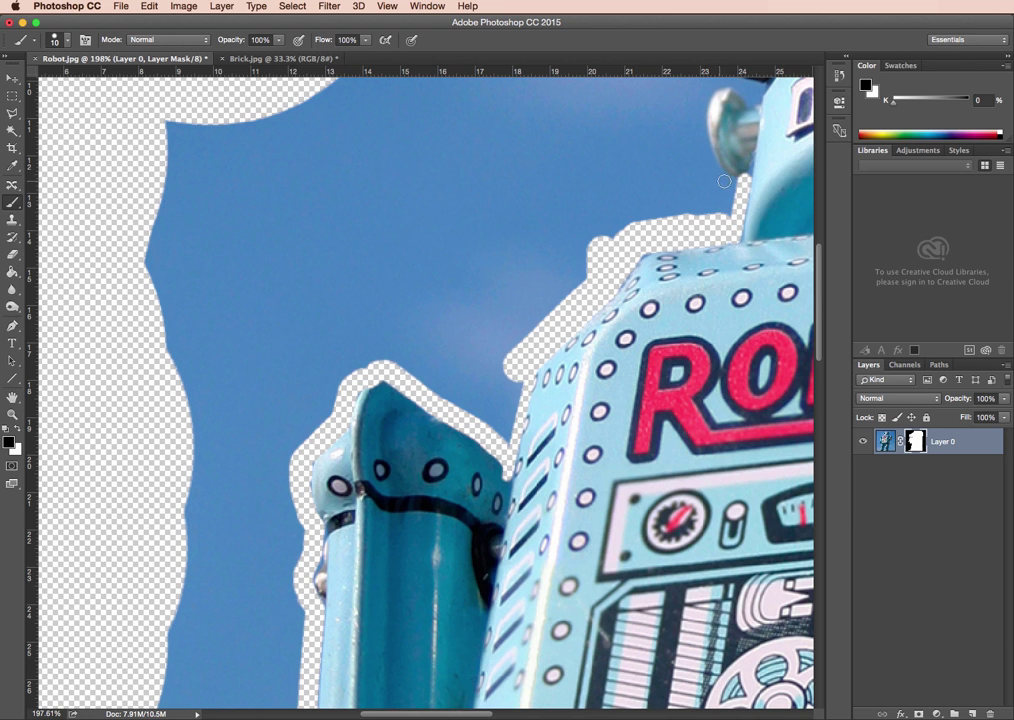
mouse_move(683, 136)
left_mouse_down()
mouse_move(634, 360)
mouse_move(627, 289)
mouse_move(640, 276)
mouse_move(681, 285)
mouse_move(649, 273)
mouse_move(634, 230)
left_mouse_up()
mouse_move(675, 131)
left_mouse_down()
mouse_move(645, 165)
mouse_move(653, 152)
left_mouse_up()
scroll(647, 215, "up", 5)
scroll(647, 215, "right", 3)
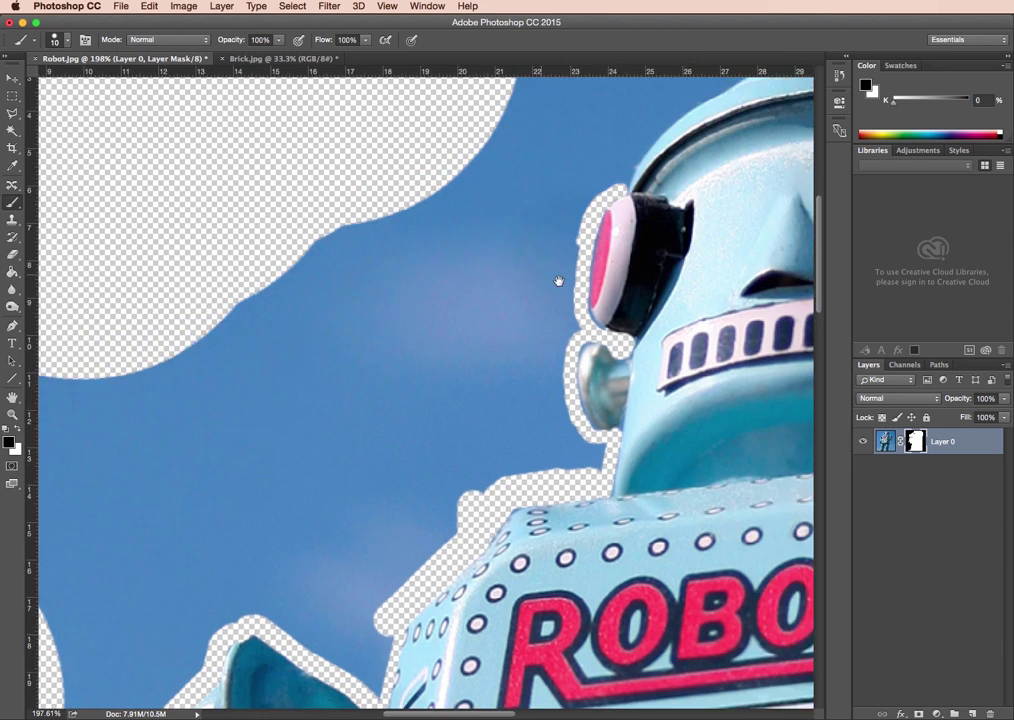
left_click_drag(577, 266, 628, 205)
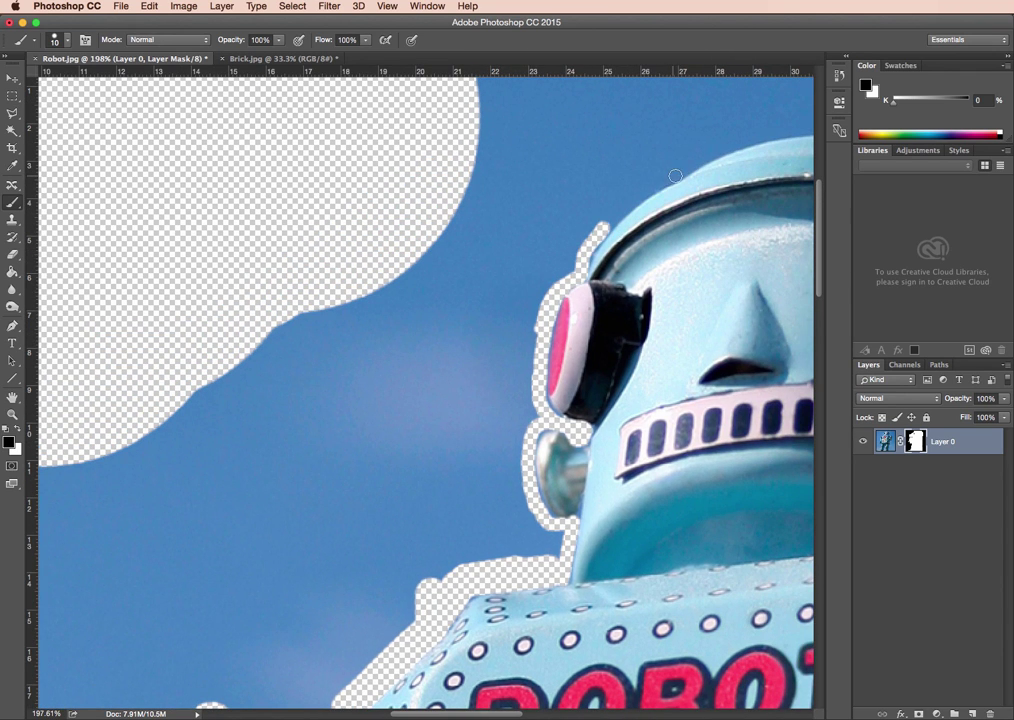
mouse_move(675, 176)
left_mouse_down()
mouse_move(619, 207)
mouse_move(589, 240)
mouse_move(410, 274)
mouse_move(464, 247)
mouse_move(561, 233)
mouse_move(665, 240)
mouse_move(666, 255)
mouse_move(524, 229)
left_mouse_up()
Mask the sky along the head's upper-right edge and from the shoulder down to the right arm.
left_click_drag(535, 284, 326, 233)
left_click_drag(437, 251, 594, 280)
mouse_move(456, 246)
left_mouse_down()
mouse_move(598, 372)
mouse_move(617, 428)
mouse_move(645, 462)
mouse_move(655, 503)
mouse_move(584, 566)
mouse_move(640, 300)
mouse_move(617, 432)
left_mouse_up()
left_click_drag(543, 345, 380, 231)
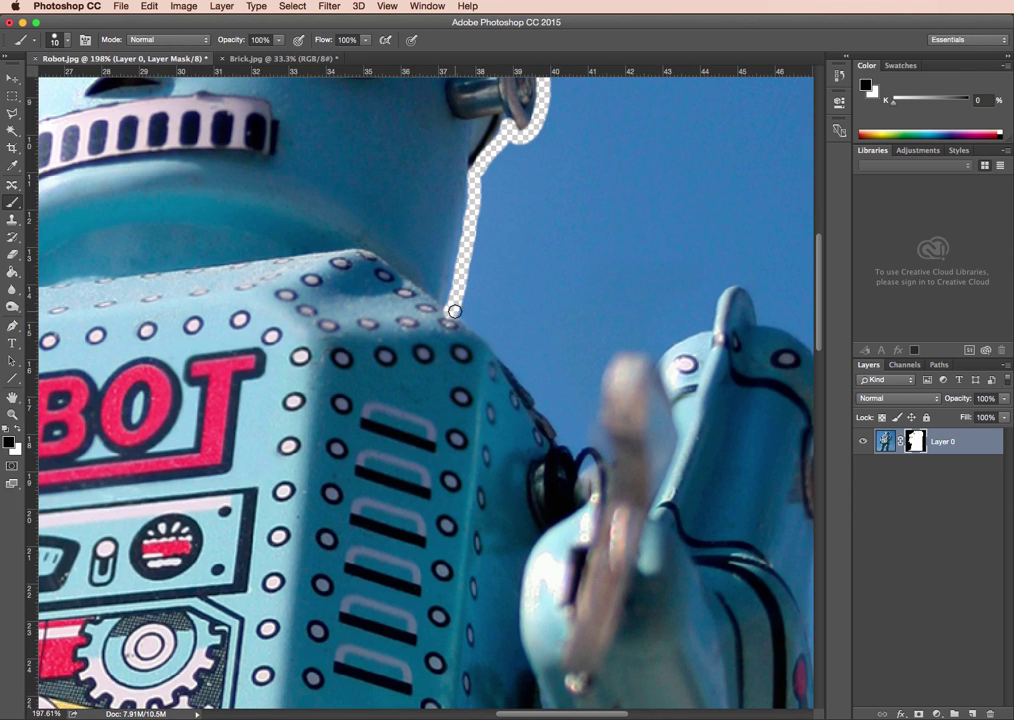
mouse_move(455, 310)
left_mouse_down()
mouse_move(524, 373)
mouse_move(575, 448)
mouse_move(589, 437)
mouse_move(610, 351)
mouse_move(651, 347)
mouse_move(653, 357)
mouse_move(696, 330)
left_mouse_up()
Check brush hardness in the Brush Preset picker, masking a dot above the right arm and a test stroke.
left_click(66, 40)
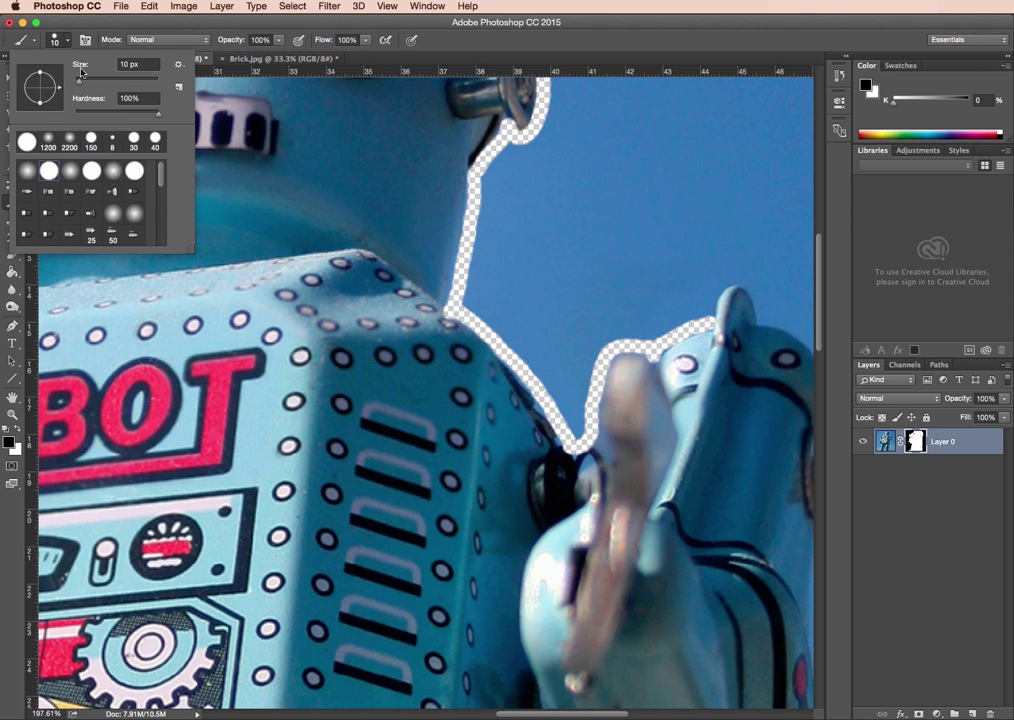
left_click(690, 313)
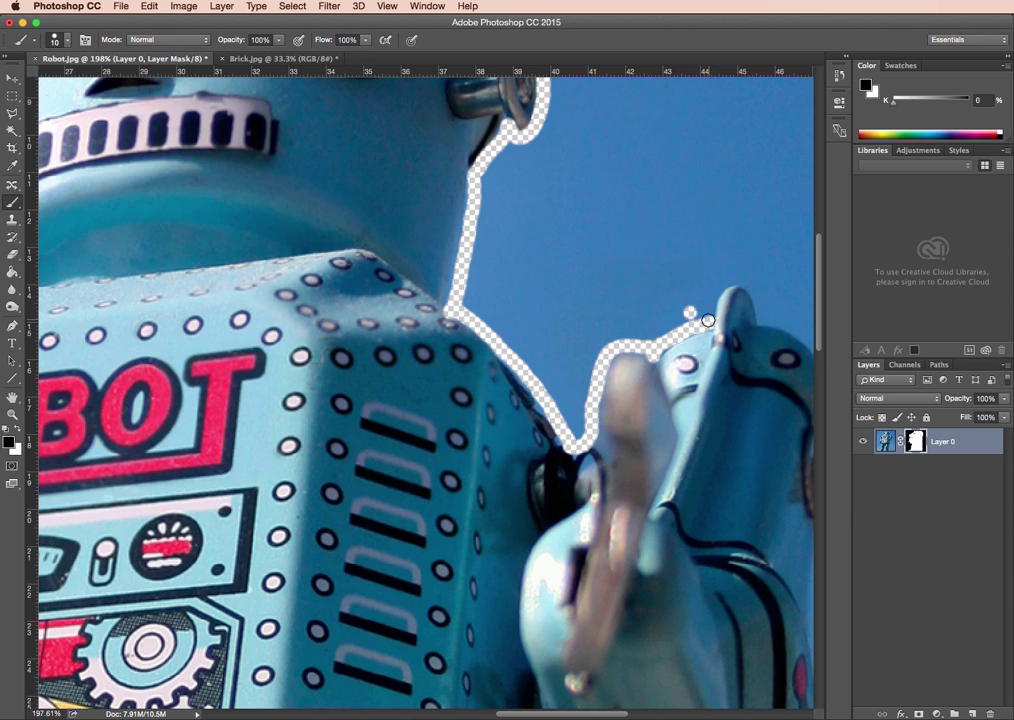
left_click(66, 40)
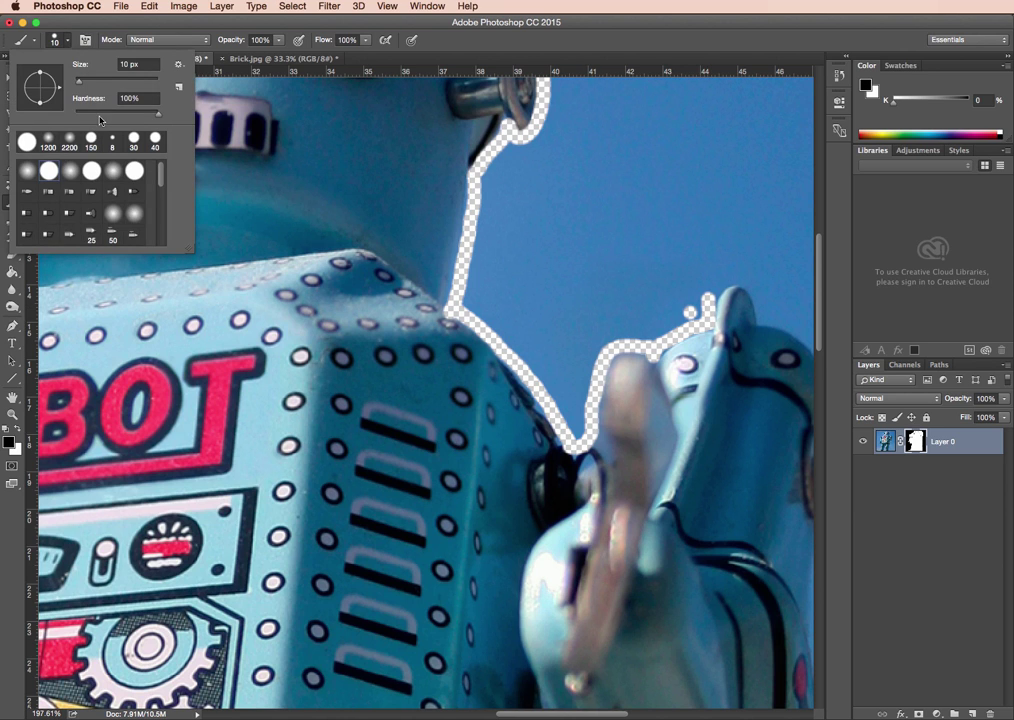
left_click_drag(598, 263, 641, 192)
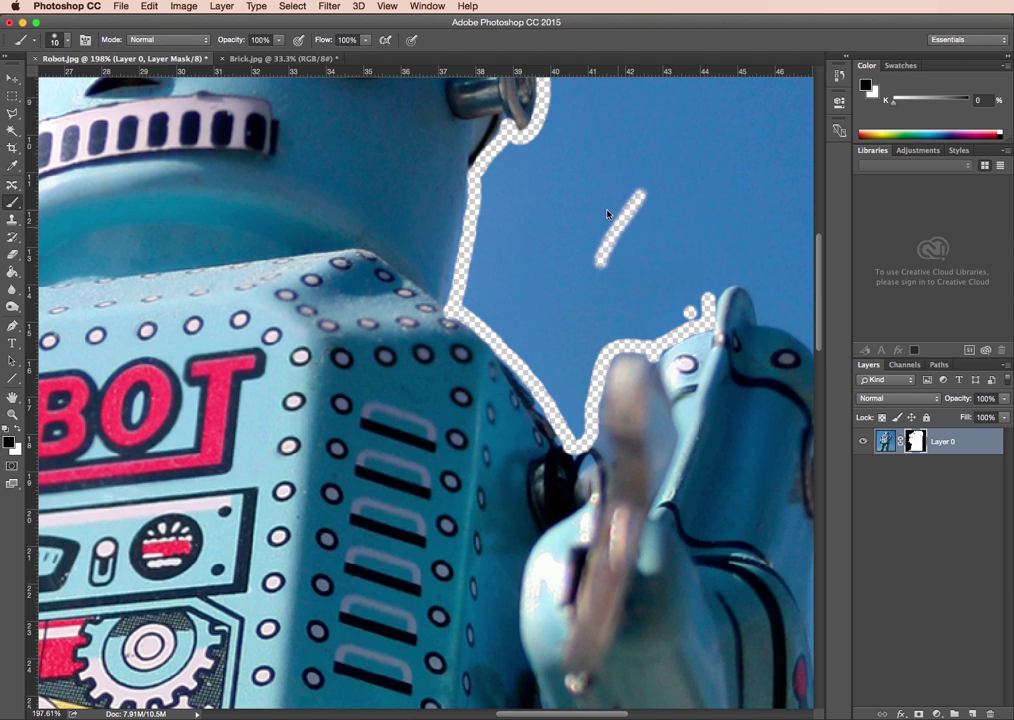
left_click(66, 40)
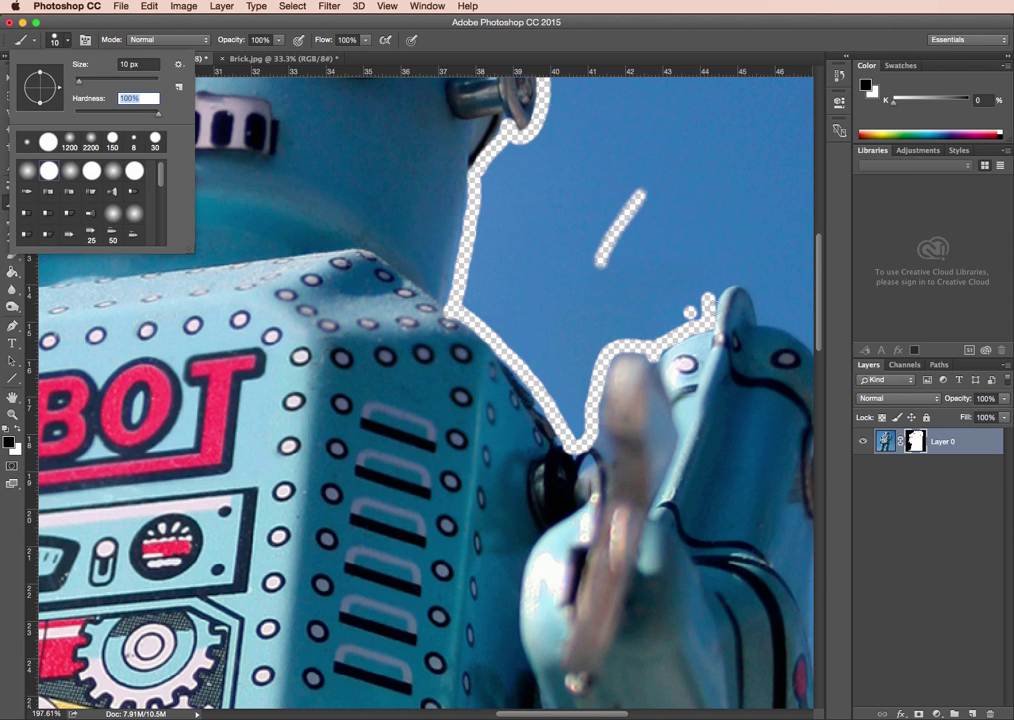
key("Return")
scroll(561, 290, "right", 10)
Mask the sky over the right arm and down the body's right edge, checking the History panel.
mouse_move(529, 320)
left_mouse_down()
mouse_move(551, 290)
mouse_move(575, 297)
mouse_move(582, 335)
mouse_move(631, 356)
mouse_move(650, 378)
mouse_move(668, 501)
mouse_move(640, 533)
mouse_move(682, 348)
mouse_move(662, 349)
mouse_move(657, 387)
mouse_move(674, 529)
left_mouse_up()
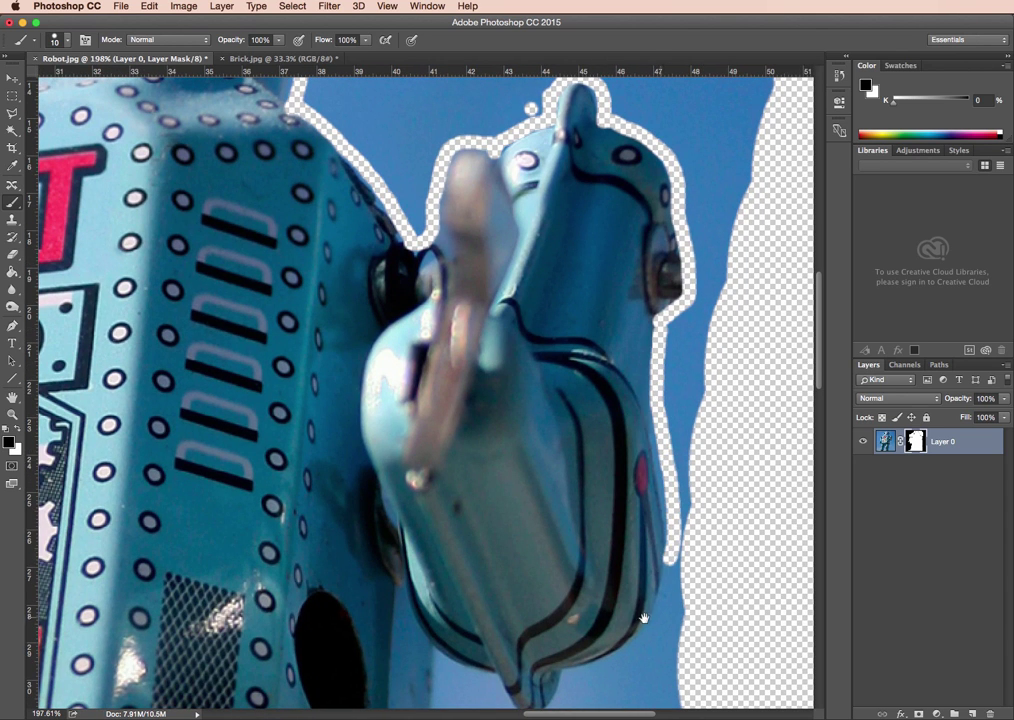
mouse_move(640, 600)
left_mouse_down()
mouse_move(664, 433)
mouse_move(709, 293)
mouse_move(684, 355)
mouse_move(656, 388)
mouse_move(602, 414)
mouse_move(598, 429)
mouse_move(601, 414)
mouse_move(591, 449)
mouse_move(569, 461)
mouse_move(536, 424)
mouse_move(468, 397)
mouse_move(473, 662)
mouse_move(568, 475)
left_mouse_up()
key("super+z")
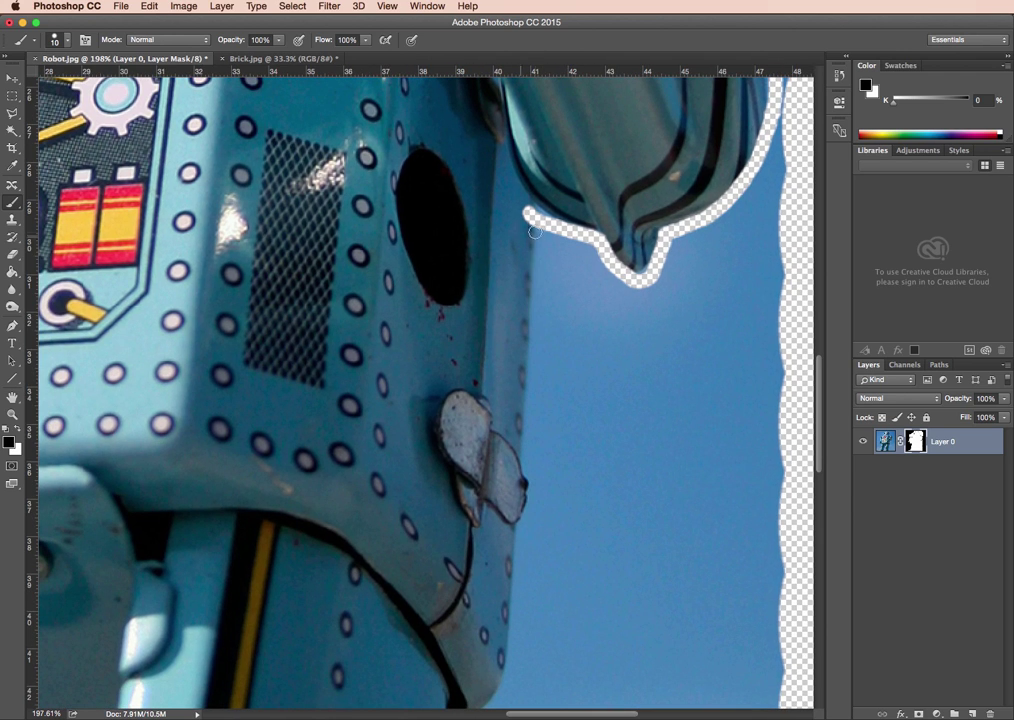
left_click(525, 519, "shift")
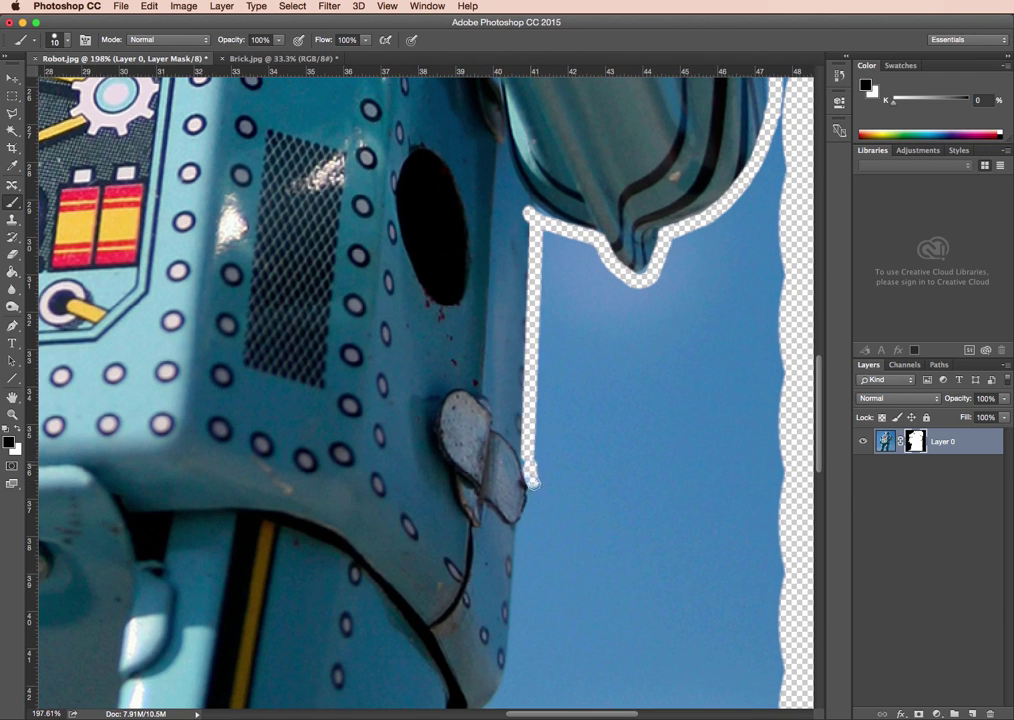
left_click_drag(554, 570, 559, 369)
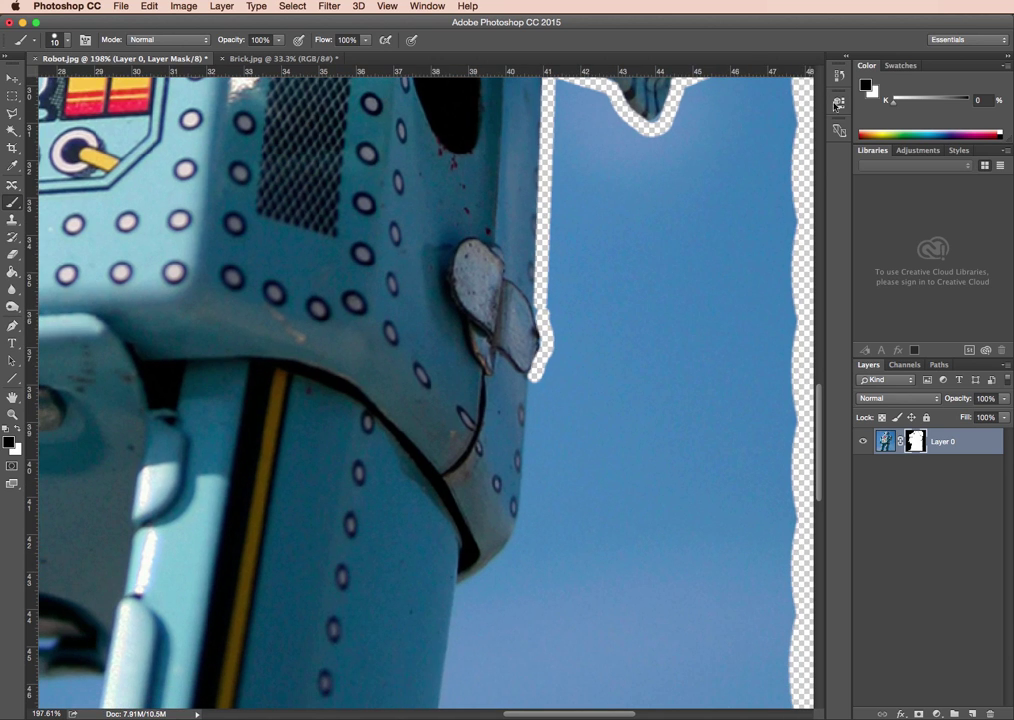
left_click(839, 76)
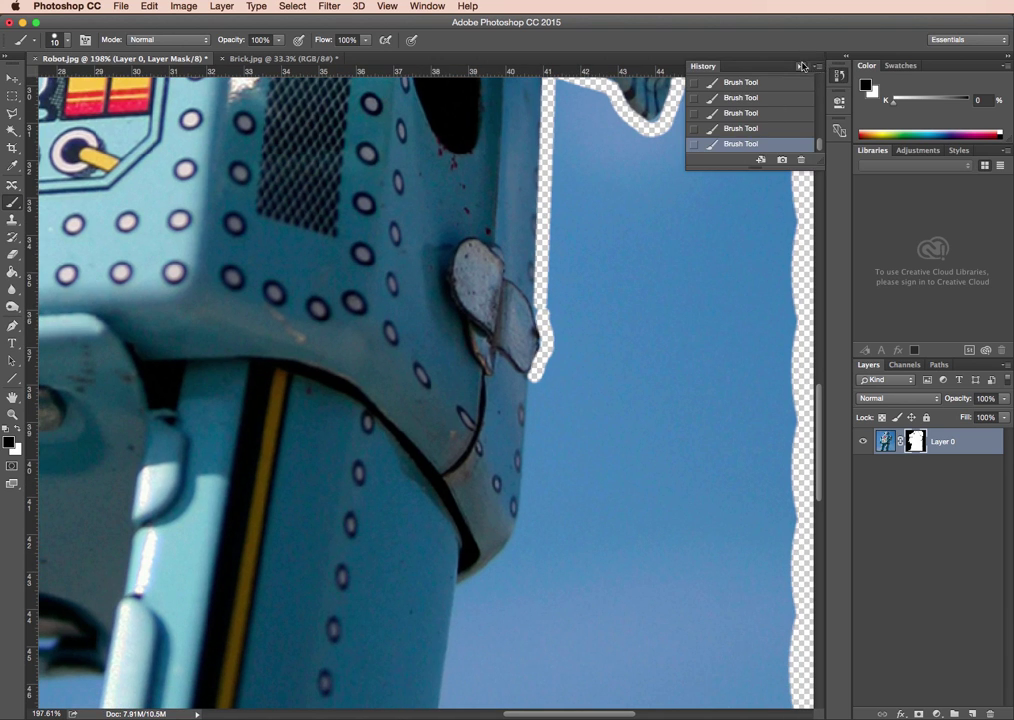
left_click(801, 66)
Mask straight bands down the body's lower corner and right leg to the image's bottom edge.
left_click(527, 528, "shift")
left_click_drag(513, 547, 463, 587)
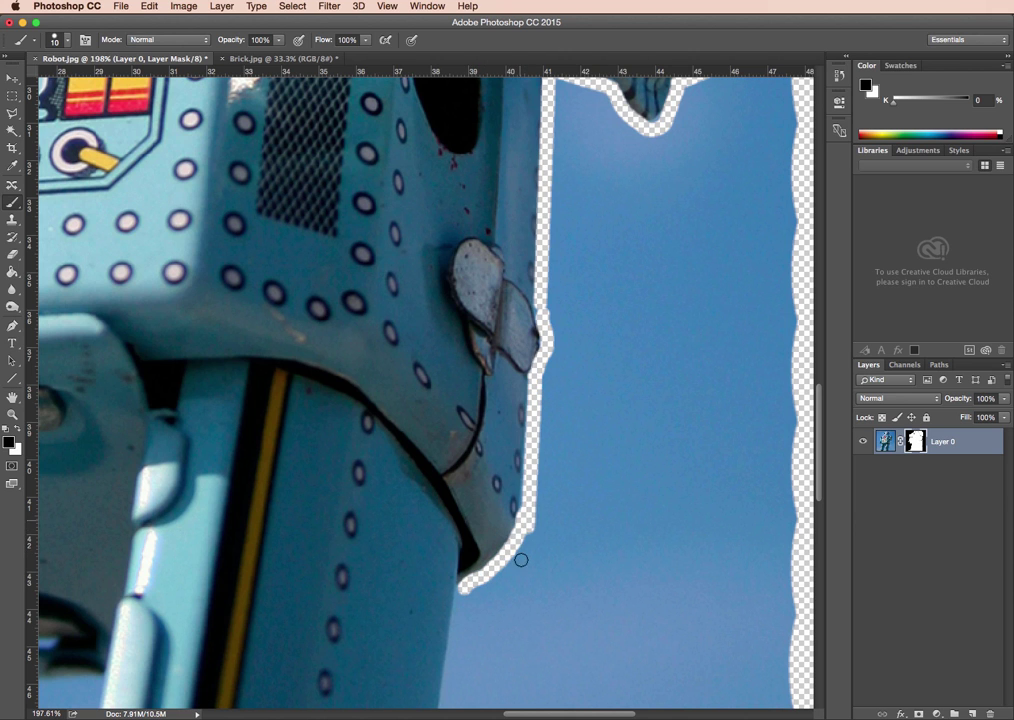
scroll(509, 573, "down", 5)
scroll(509, 573, "left", 2)
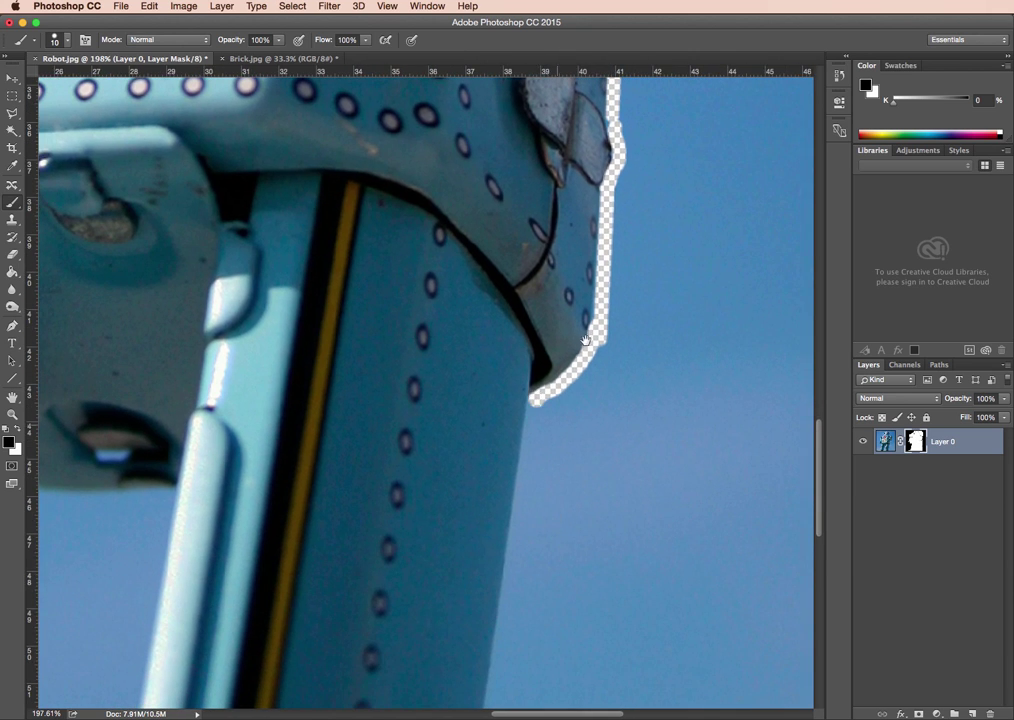
scroll(573, 430, "down", 6)
scroll(573, 430, "left", 2)
left_click(530, 538, "shift")
scroll(545, 554, "down", 5)
scroll(545, 554, "left", 1)
left_click(559, 451, "shift")
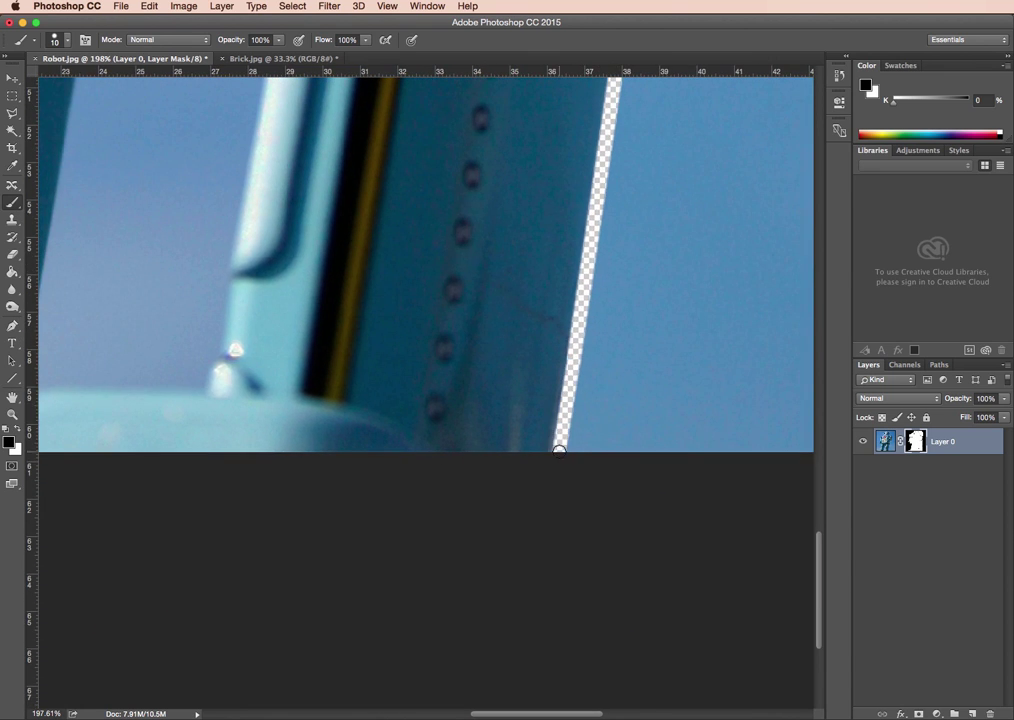
key("super+0")
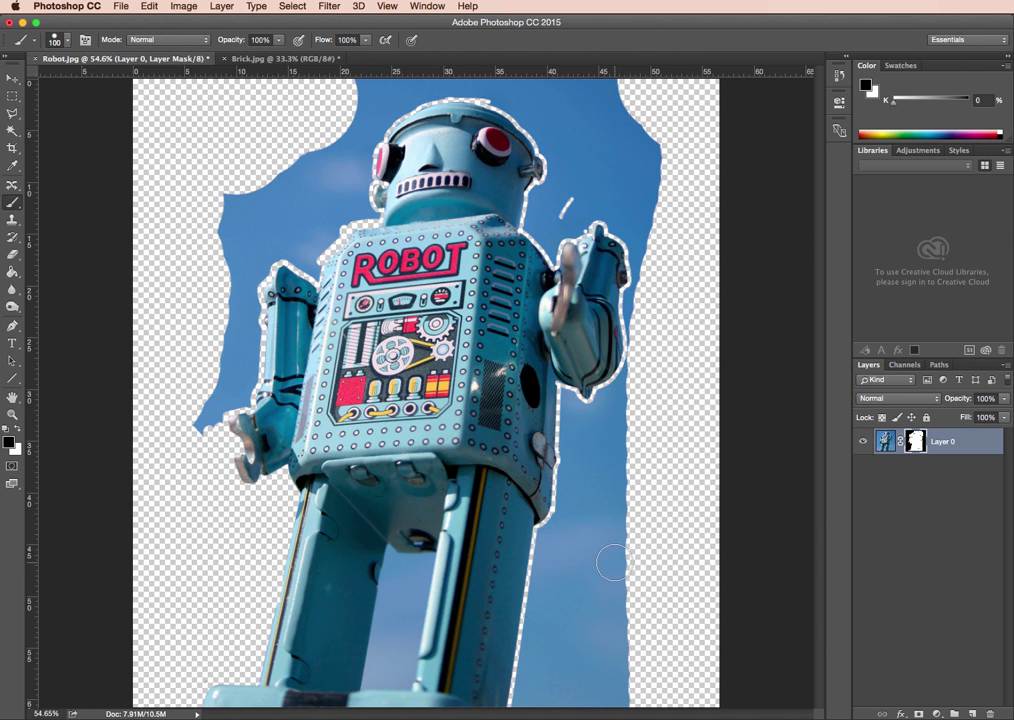
Enlarge the brush and mask the leftover sky strip beside the right leg and below the raised arm.
key("bracketright")
key("bracketright")
key("bracketright")
key("bracketright")
mouse_move(611, 554)
left_mouse_down()
mouse_move(601, 630)
mouse_move(611, 584)
left_mouse_up()
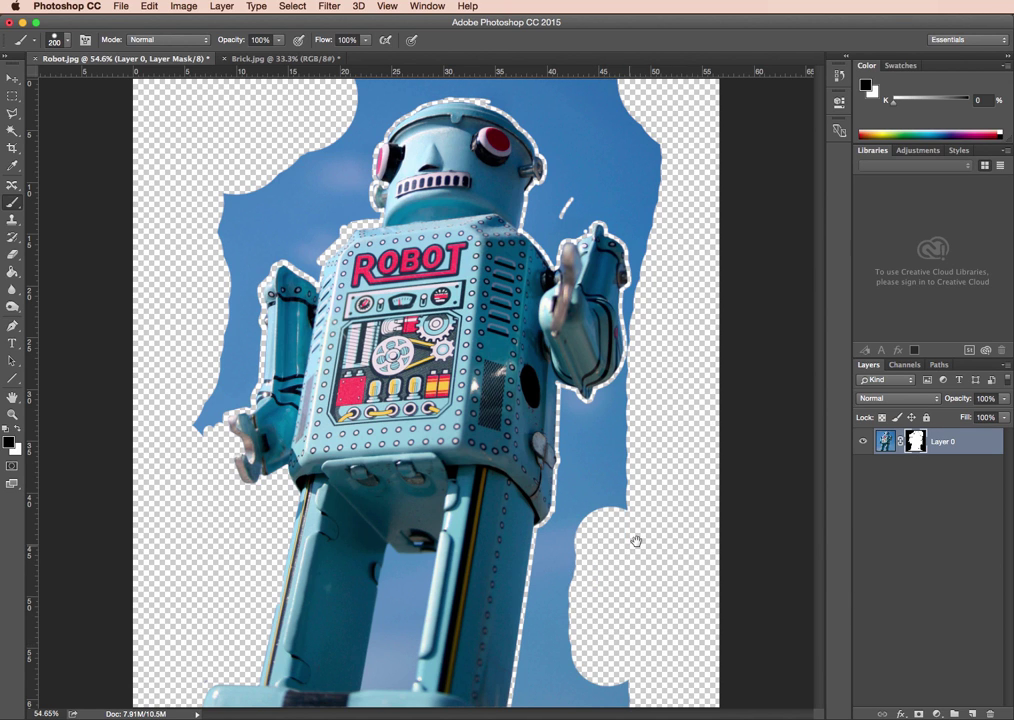
key("super+equal")
key("super+equal")
key("super+equal")
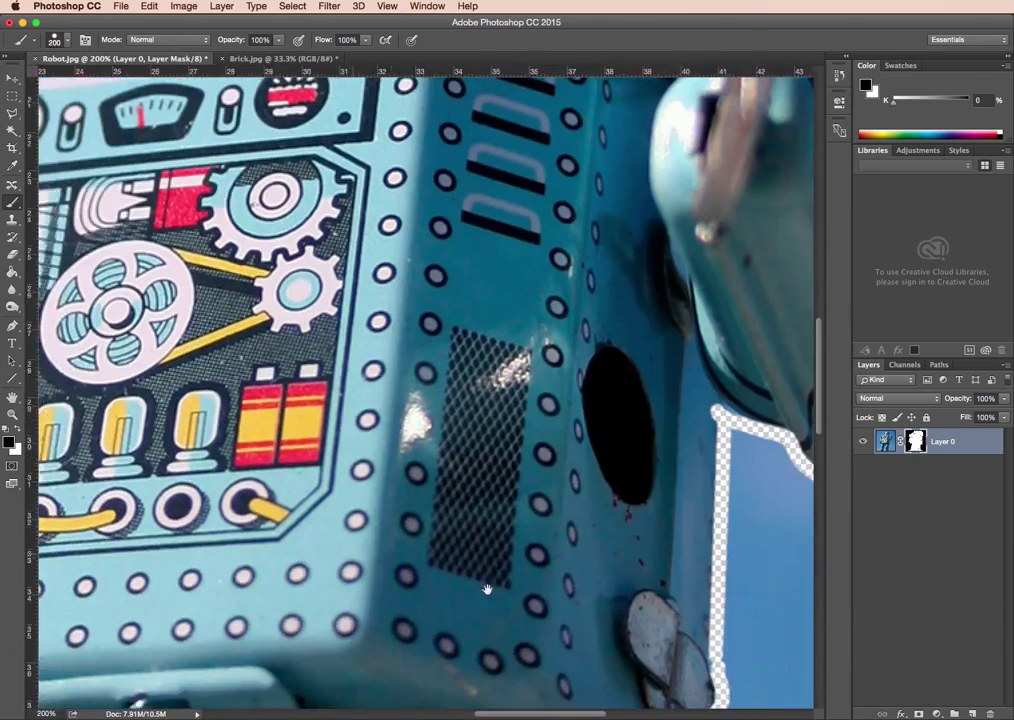
left_click_drag(487, 589, 284, 419)
key("super+0")
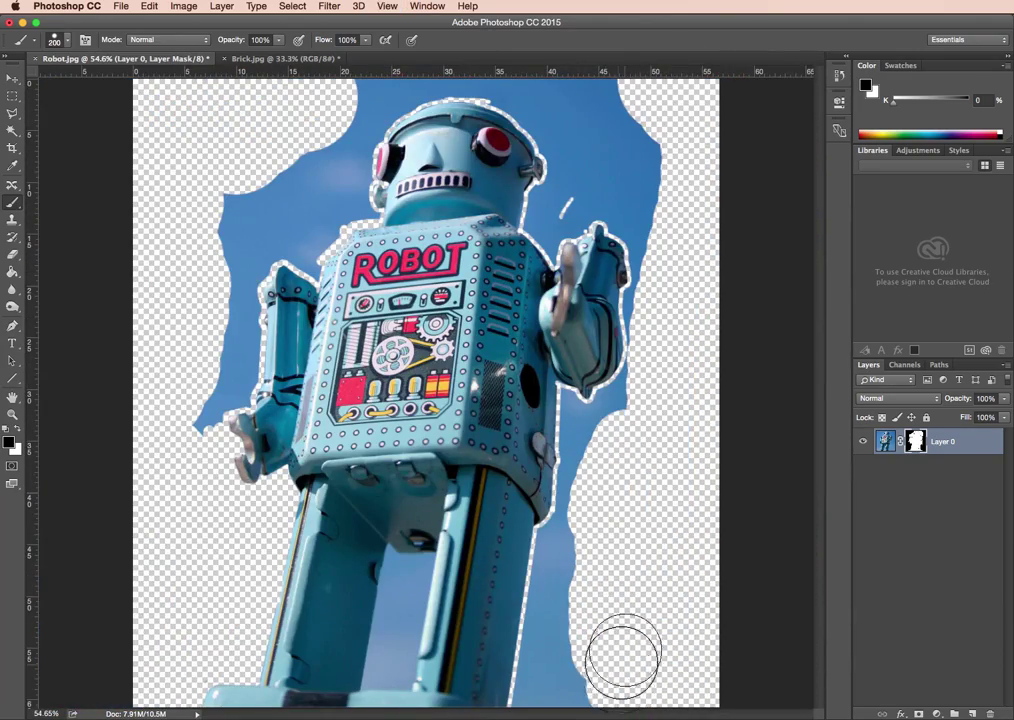
mouse_move(578, 663)
left_mouse_down()
mouse_move(546, 702)
mouse_move(577, 554)
left_mouse_up()
key("bracketleft")
key("bracketleft")
key("bracketleft")
key("bracketleft")
key("bracketleft")
key("bracketleft")
key("bracketleft")
key("bracketleft")
key("bracketleft")
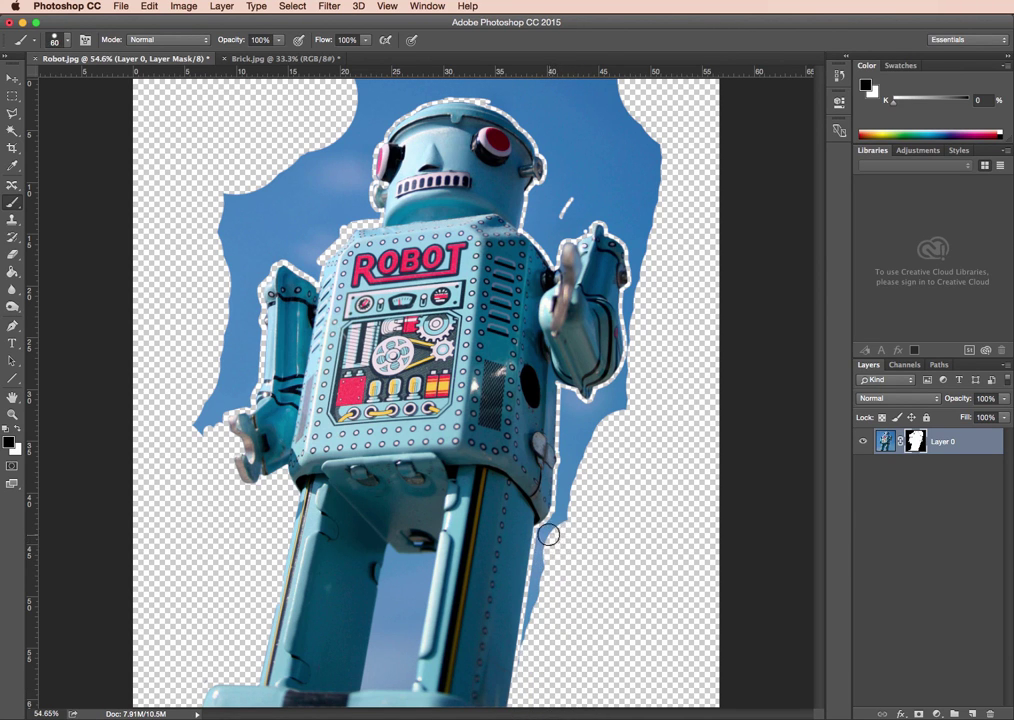
left_click_drag(544, 536, 521, 686)
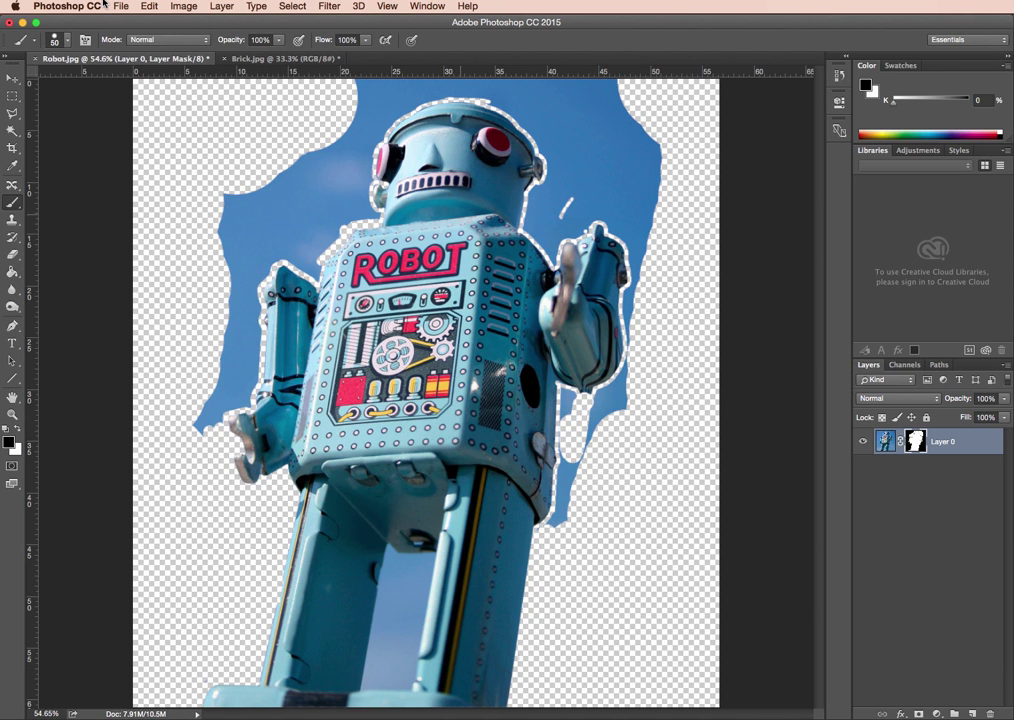
mouse_move(572, 442)
left_mouse_down()
mouse_move(565, 394)
mouse_move(564, 493)
mouse_move(545, 534)
mouse_move(580, 453)
mouse_move(632, 388)
mouse_move(627, 381)
mouse_move(610, 397)
mouse_move(600, 420)
mouse_move(568, 398)
mouse_move(596, 411)
mouse_move(629, 369)
mouse_move(627, 377)
mouse_move(601, 400)
mouse_move(637, 342)
mouse_move(632, 356)
mouse_move(652, 153)
left_mouse_up()
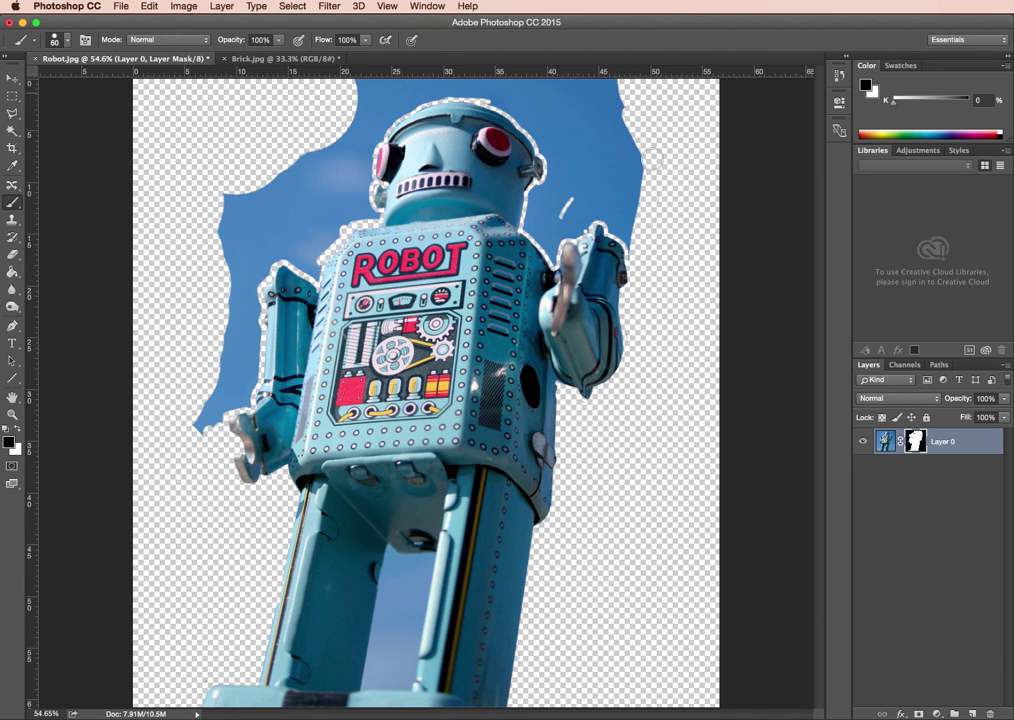
Mask the large sky area at top right, then the slivers beside the left shoulder and neck.
key("bracketright")
key("bracketright")
key("bracketright")
key("bracketright")
key("bracketright")
key("bracketright")
mouse_move(616, 118)
left_mouse_down()
mouse_move(593, 88)
mouse_move(612, 115)
mouse_move(572, 114)
mouse_move(605, 150)
mouse_move(545, 80)
mouse_move(449, 77)
mouse_move(333, 98)
mouse_move(360, 95)
mouse_move(322, 165)
mouse_move(280, 163)
mouse_move(268, 200)
mouse_move(220, 207)
mouse_move(229, 283)
mouse_move(305, 322)
mouse_move(280, 293)
mouse_move(217, 326)
mouse_move(190, 411)
mouse_move(207, 403)
mouse_move(203, 431)
mouse_move(243, 397)
mouse_move(248, 298)
mouse_move(231, 384)
left_mouse_up()
key("bracketleft")
key("bracketleft")
key("bracketleft")
key("bracketleft")
key("bracketleft")
key("bracketleft")
left_click_drag(255, 252, 229, 193)
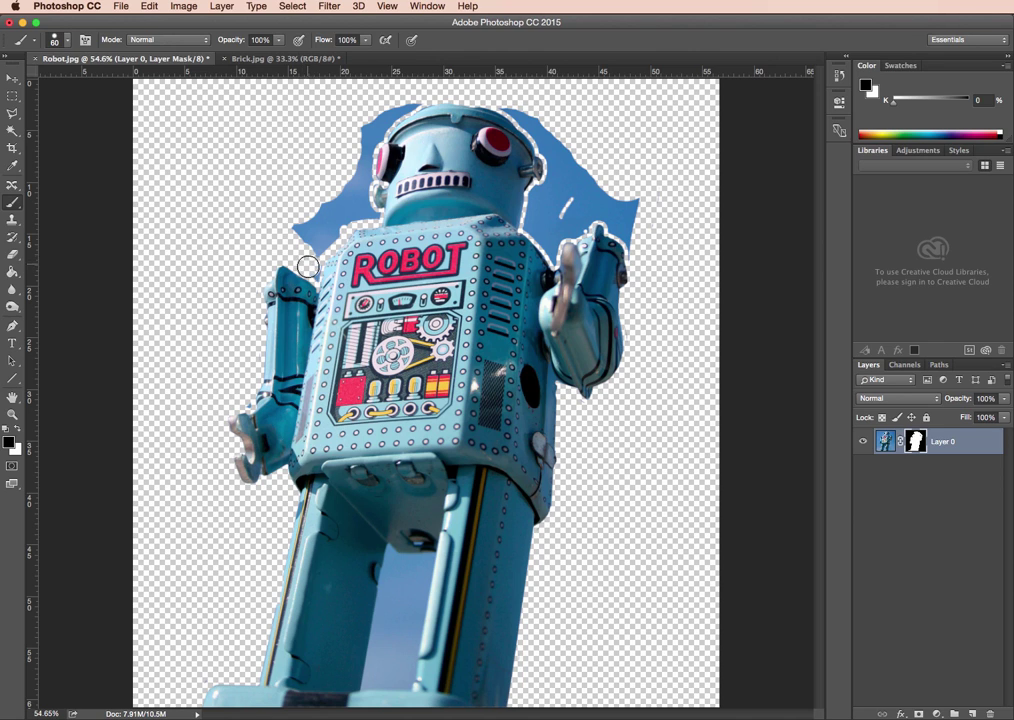
key("bracketleft")
key("bracketleft")
mouse_move(287, 224)
left_mouse_down()
mouse_move(315, 230)
mouse_move(338, 218)
mouse_move(330, 198)
mouse_move(358, 176)
mouse_move(358, 140)
mouse_move(406, 100)
mouse_move(366, 140)
mouse_move(350, 205)
mouse_move(360, 205)
left_mouse_up()
Mask the final sky patches to the right of and beside the robot's head.
key("bracketright")
key("bracketright")
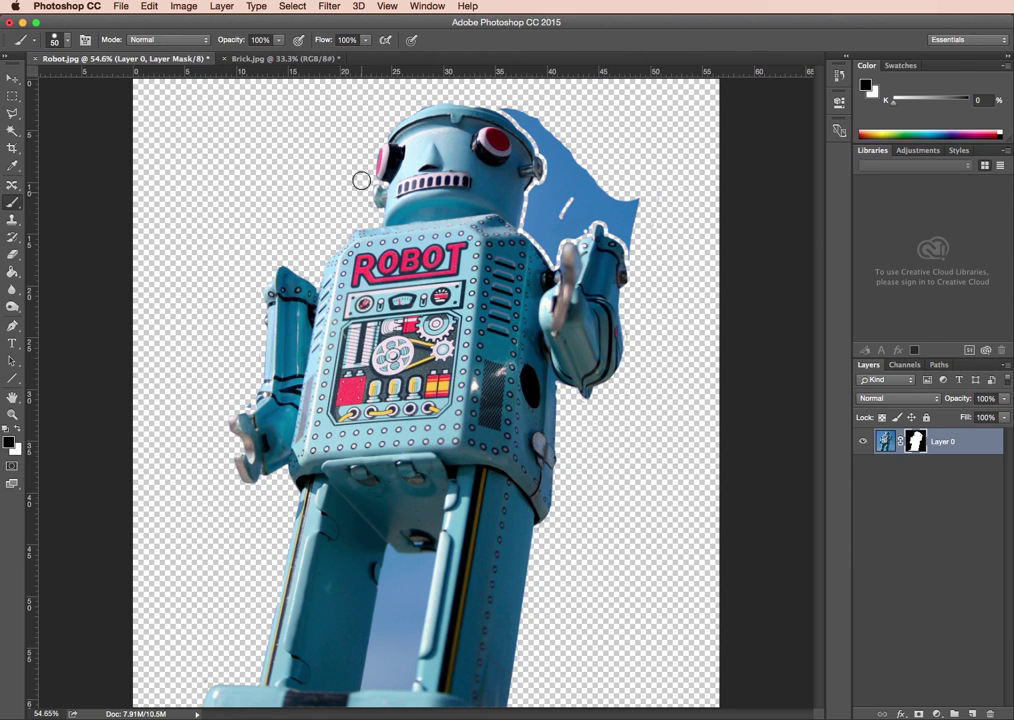
mouse_move(508, 98)
left_mouse_down()
mouse_move(561, 158)
mouse_move(563, 207)
mouse_move(550, 206)
mouse_move(537, 226)
mouse_move(551, 260)
mouse_move(550, 235)
mouse_move(584, 226)
mouse_move(570, 222)
mouse_move(572, 160)
mouse_move(648, 219)
mouse_move(596, 192)
mouse_move(591, 207)
mouse_move(573, 203)
mouse_move(634, 253)
left_mouse_up()
key("bracketleft")
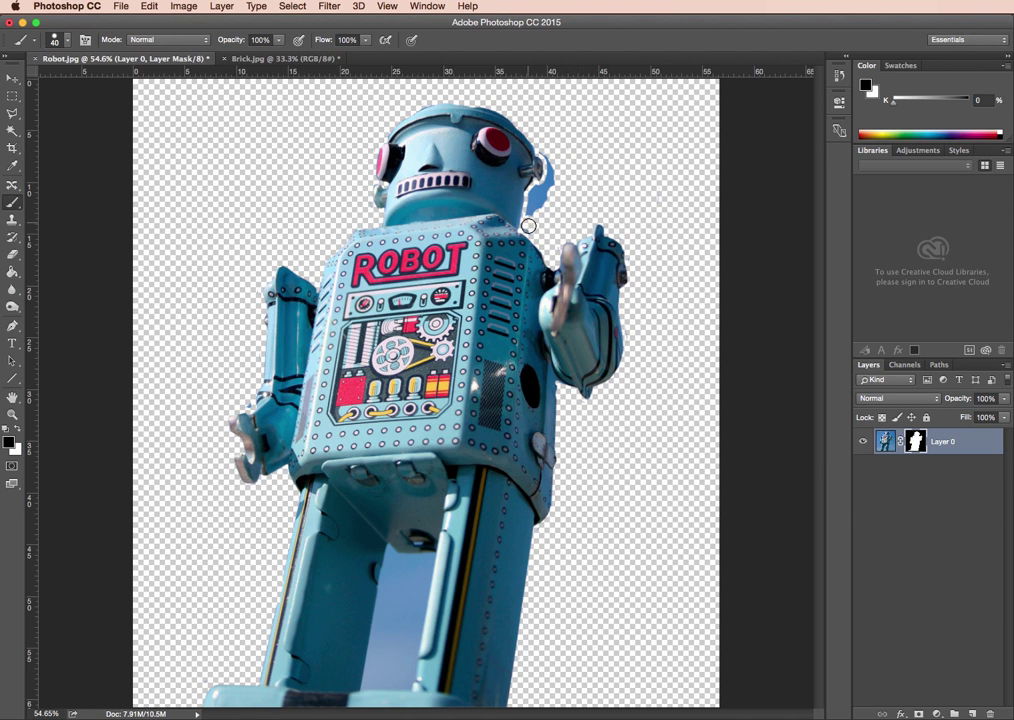
mouse_move(528, 227)
left_mouse_down()
mouse_move(549, 199)
mouse_move(549, 157)
left_mouse_up()
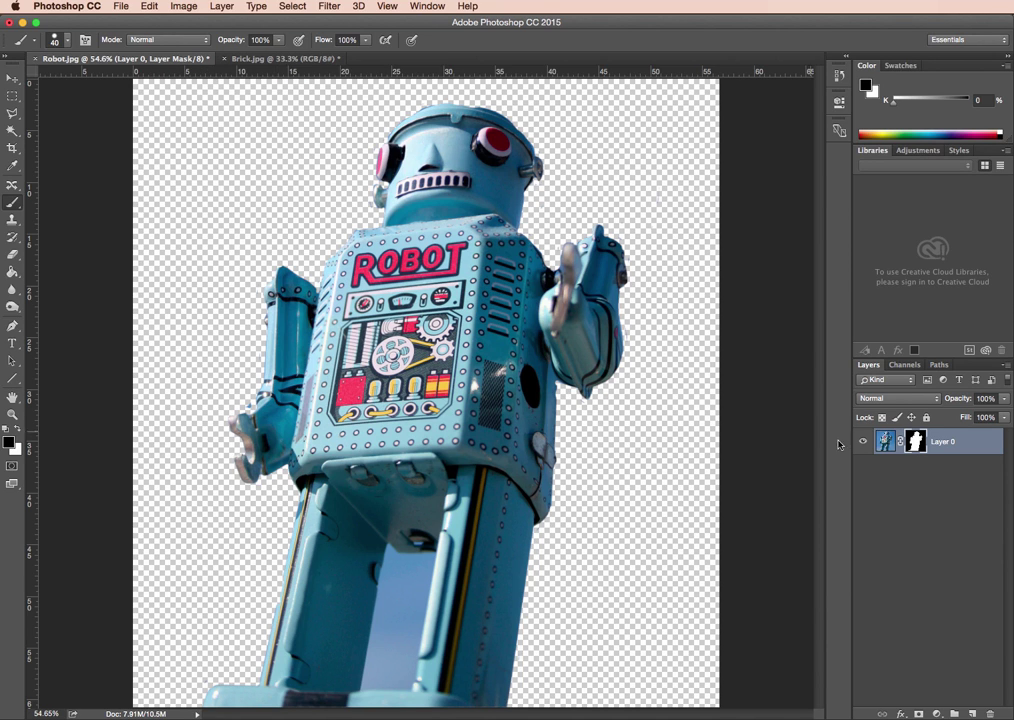
Select and copy the entire Brick.jpg image.
left_click(252, 59)
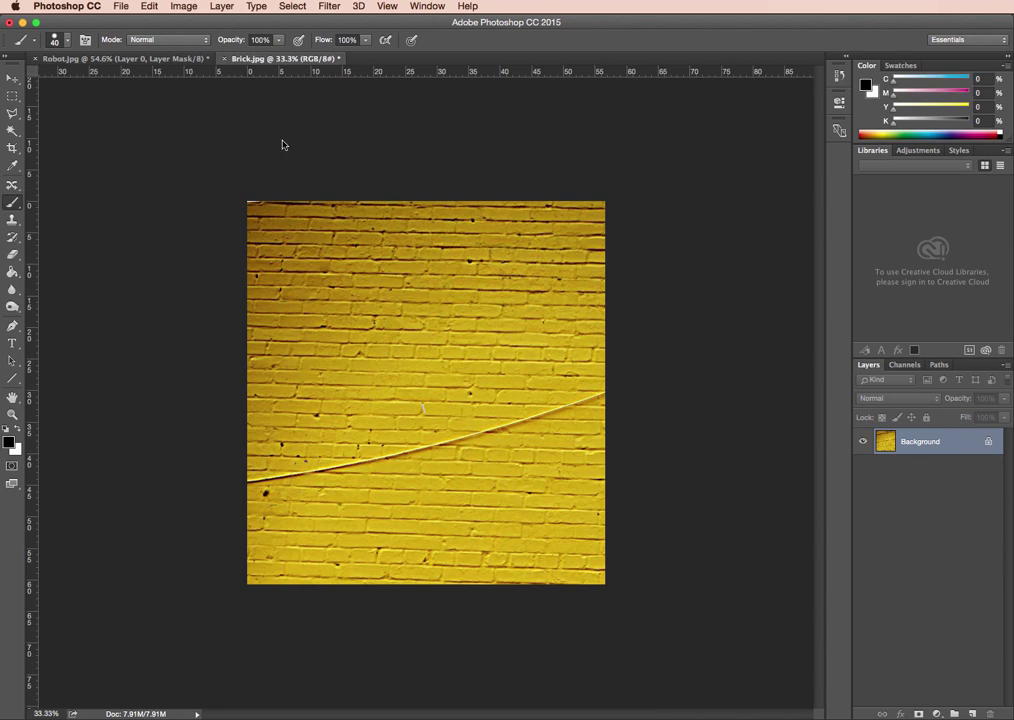
left_click(12, 79)
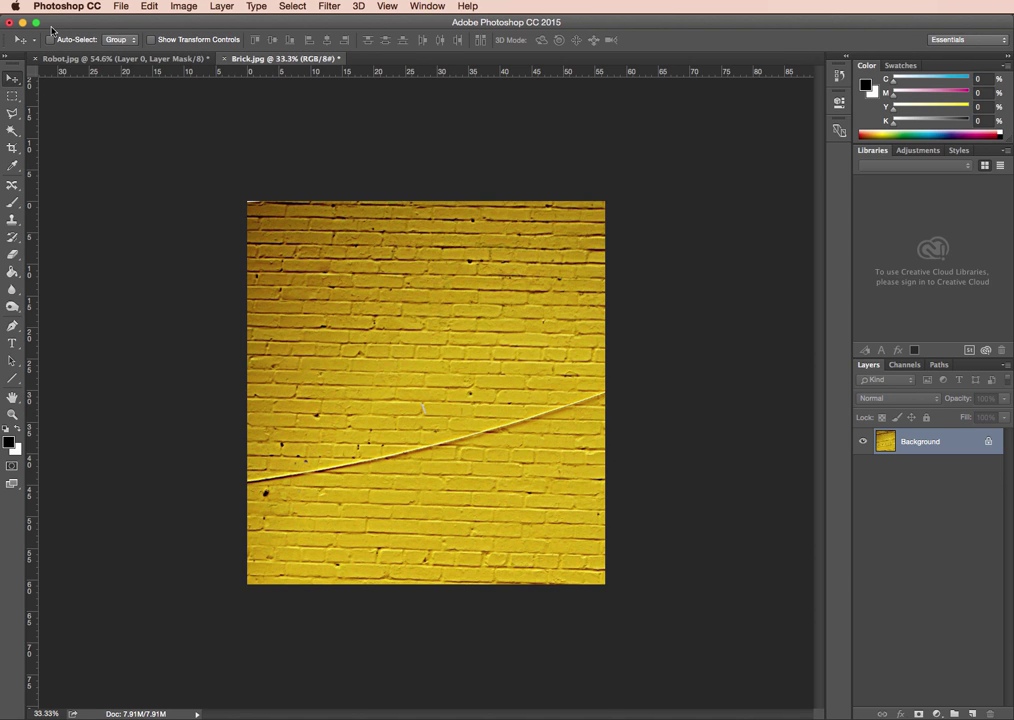
key("super+a")
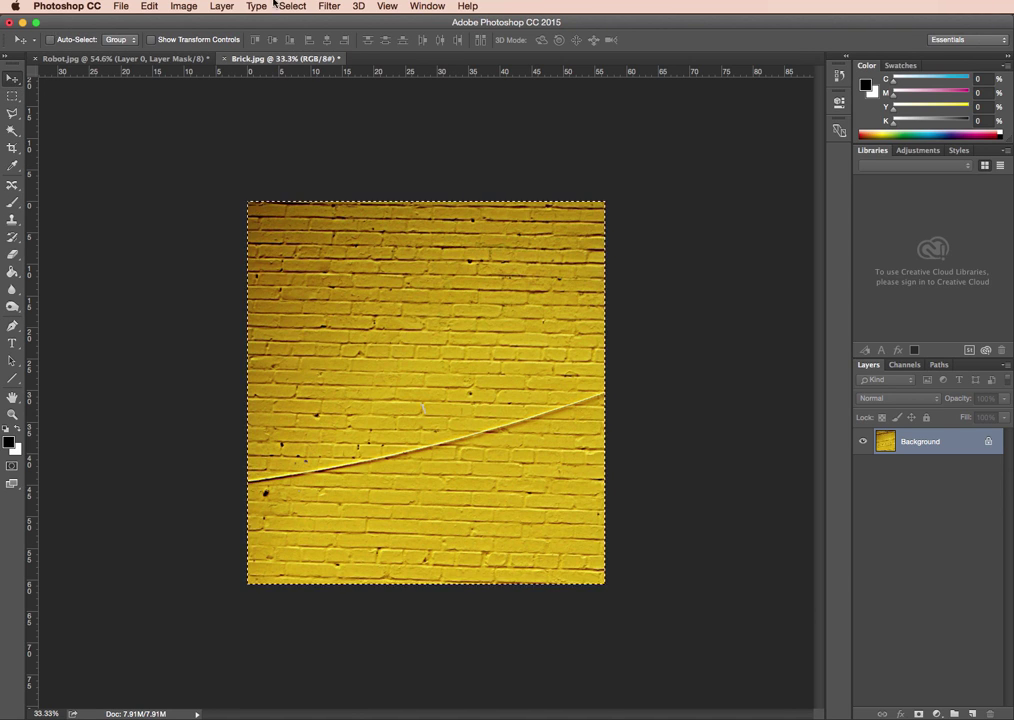
left_click(293, 6)
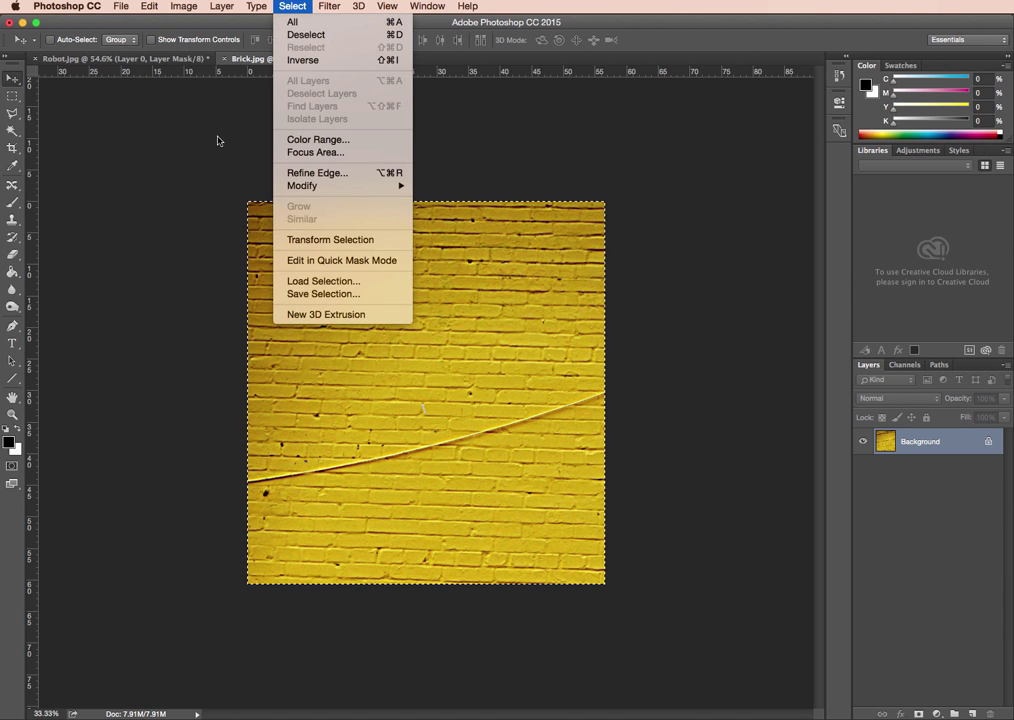
key("Escape")
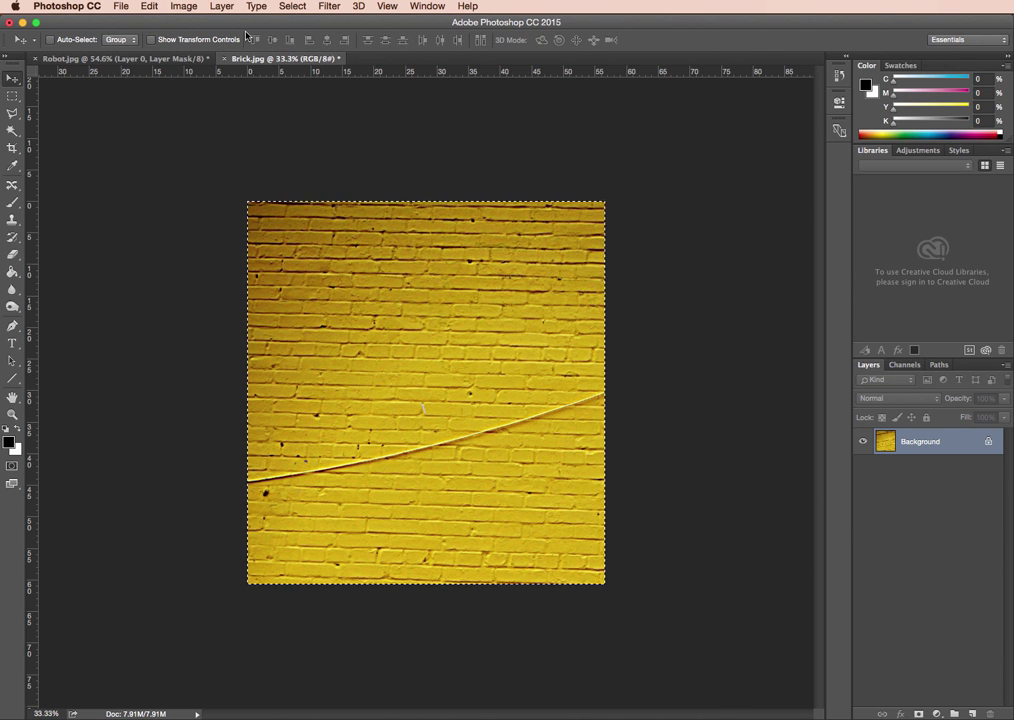
Paste the bricks into Robot.jpg and move the robot layer above the brick layer.
left_click(116, 60)
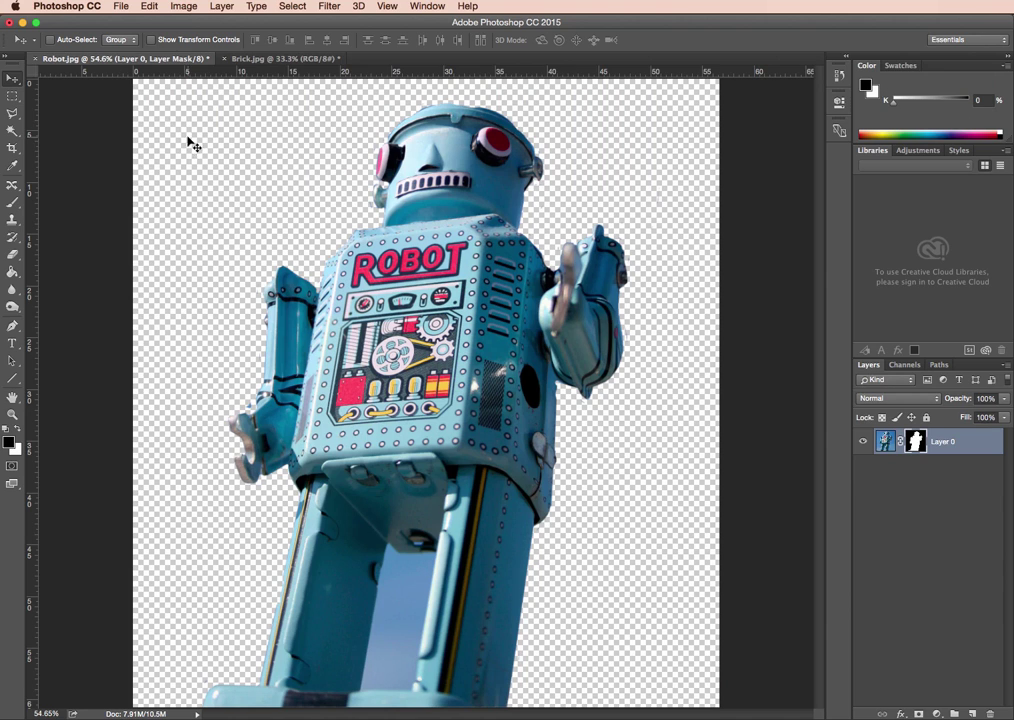
key("super+v")
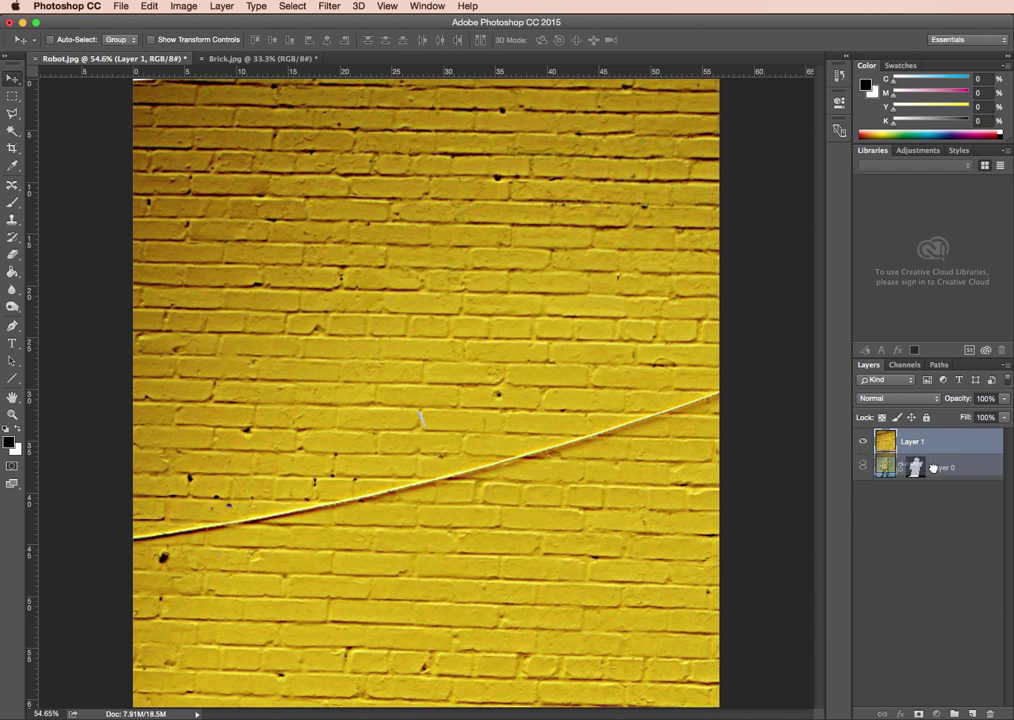
left_click_drag(928, 470, 930, 475)
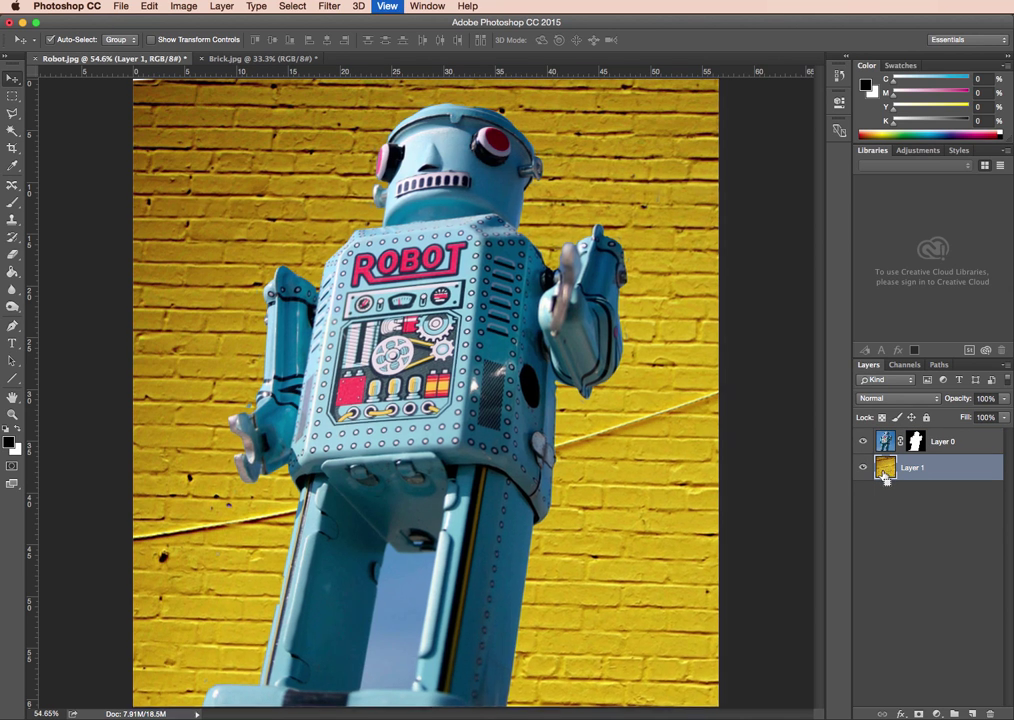
key("super+minus")
key("super+minus")
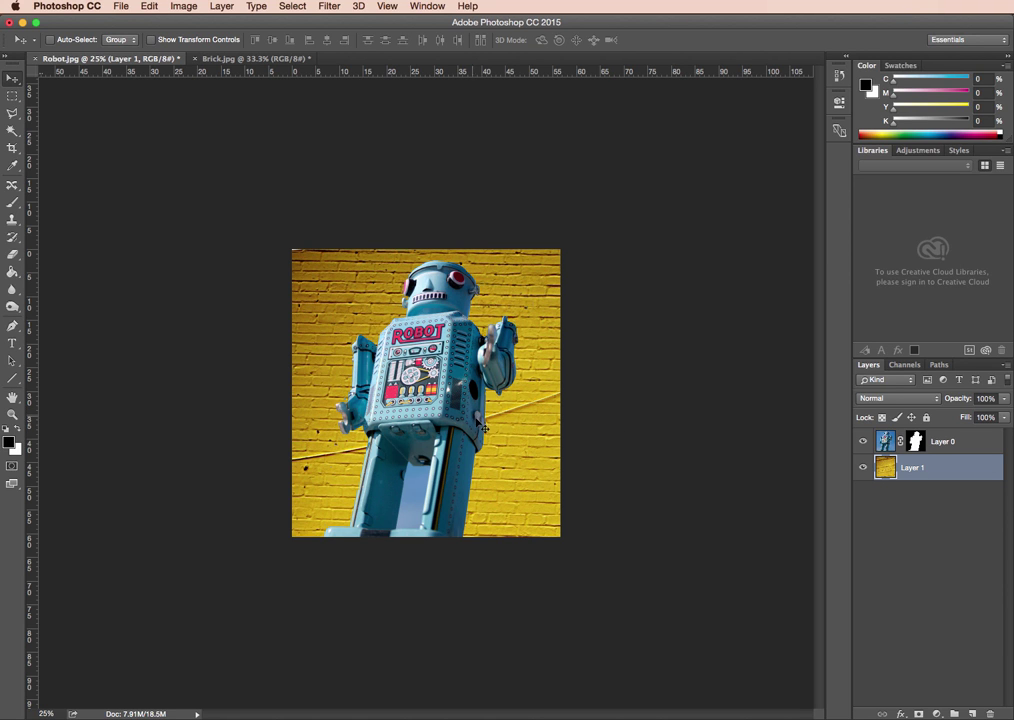
key("super+t")
left_click(148, 7)
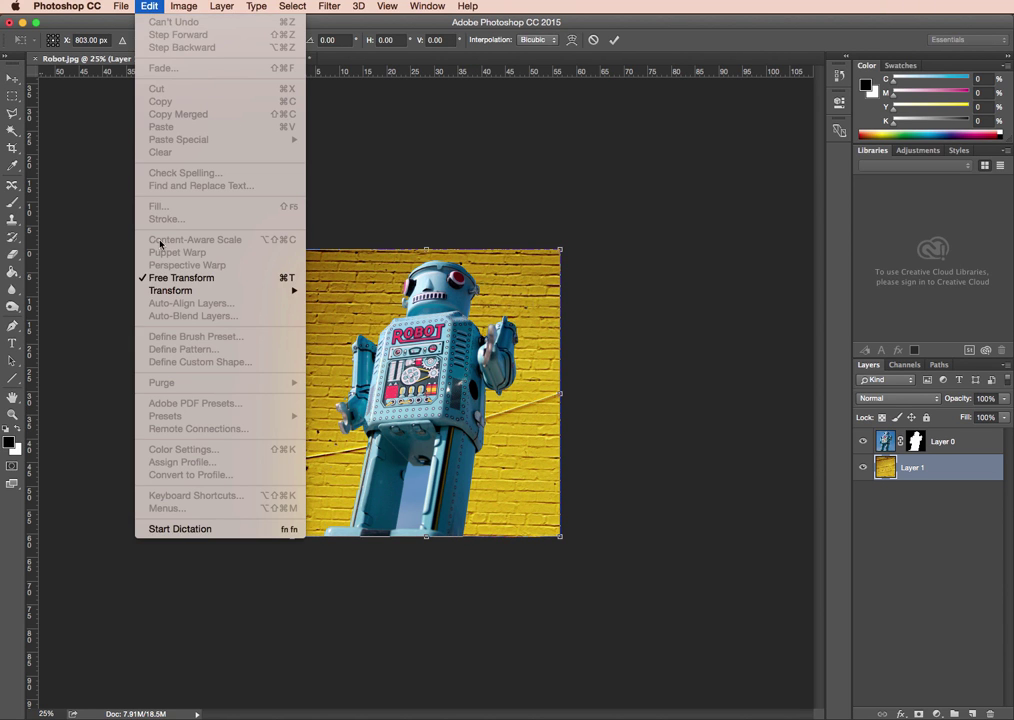
mouse_move(184, 294)
left_click(536, 404)
right_click(507, 447)
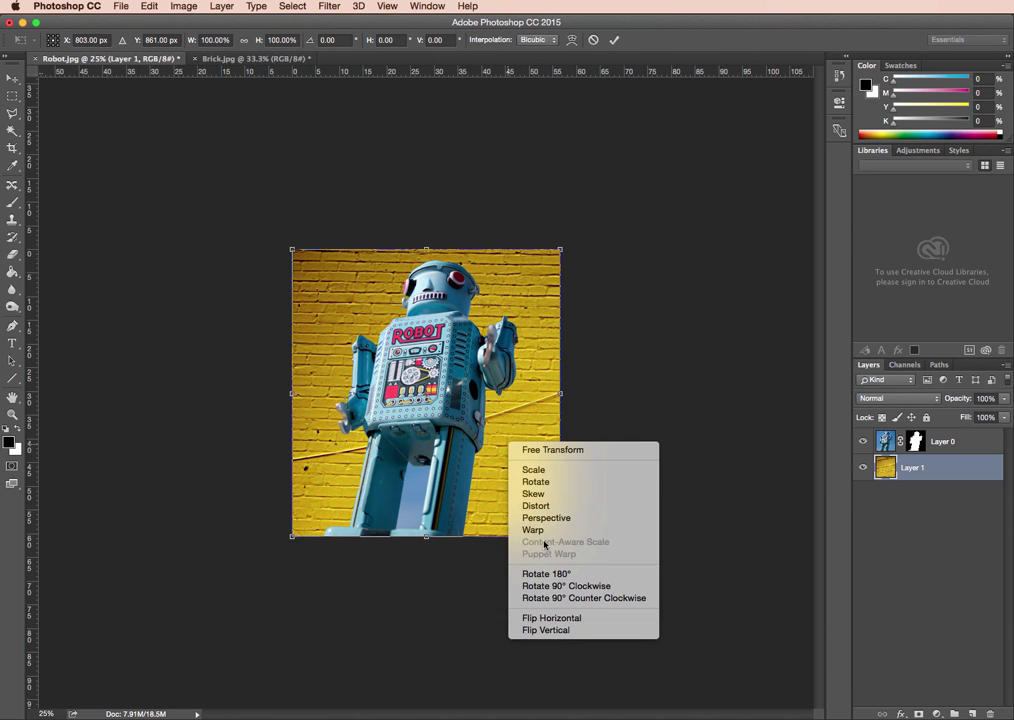
left_click(541, 517)
mouse_move(559, 541)
left_mouse_down()
mouse_move(616, 559)
mouse_move(527, 548)
mouse_move(562, 540)
left_mouse_up()
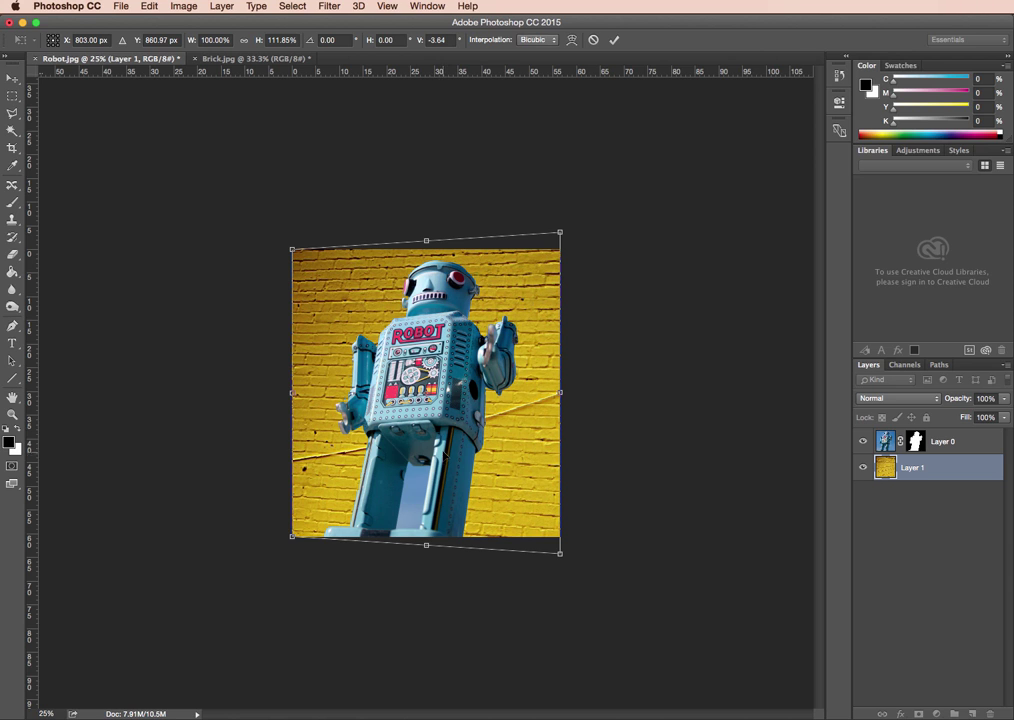
key("Escape")
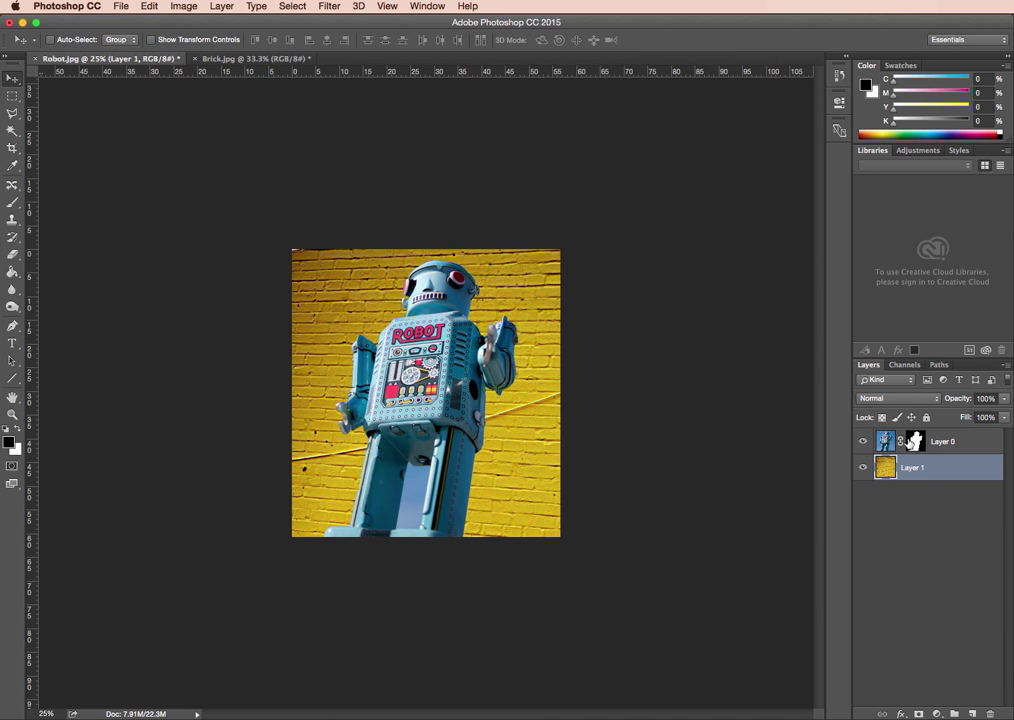
Paint black on the robot's layer mask to remove the blue sky between its legs.
key("alt+bracketright")
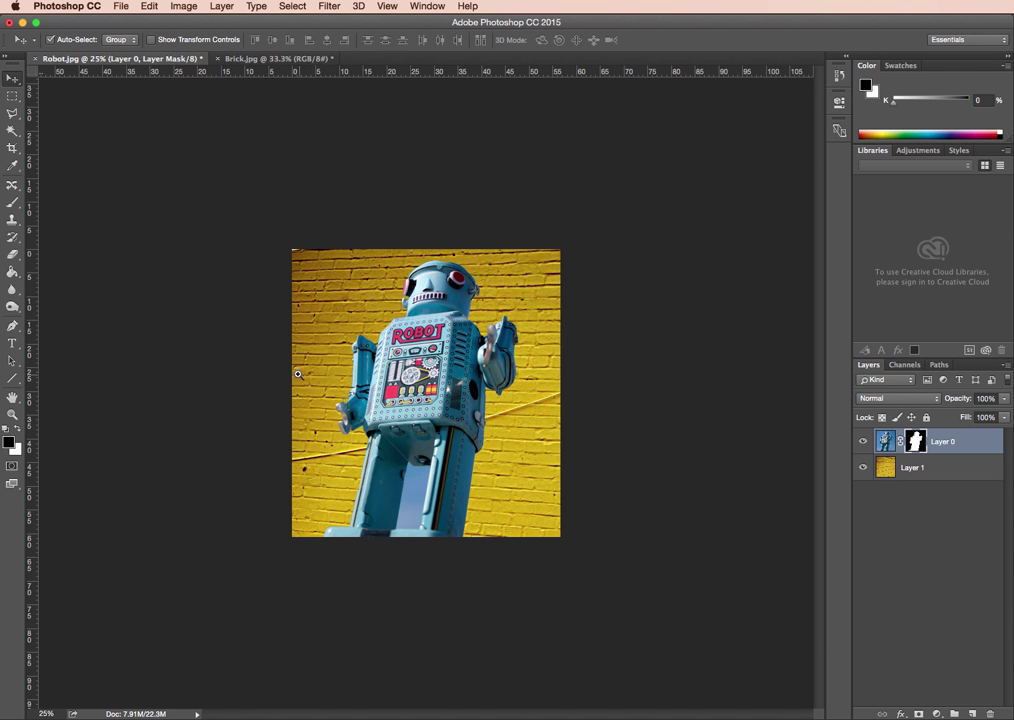
left_click_drag(305, 381, 478, 586)
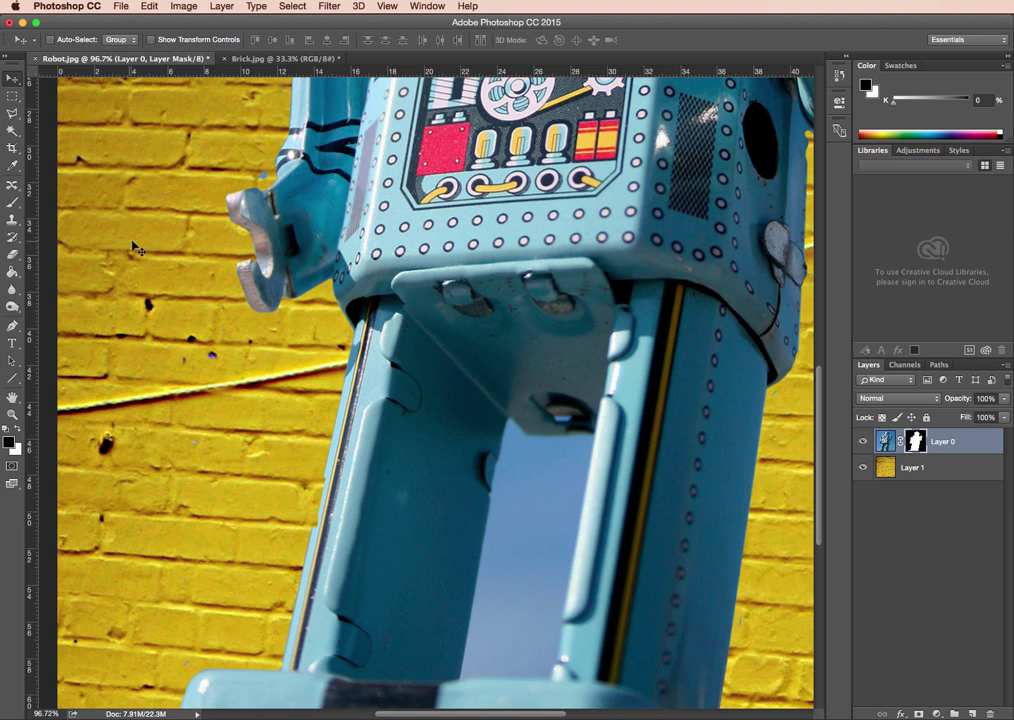
key("b")
left_click(12, 204)
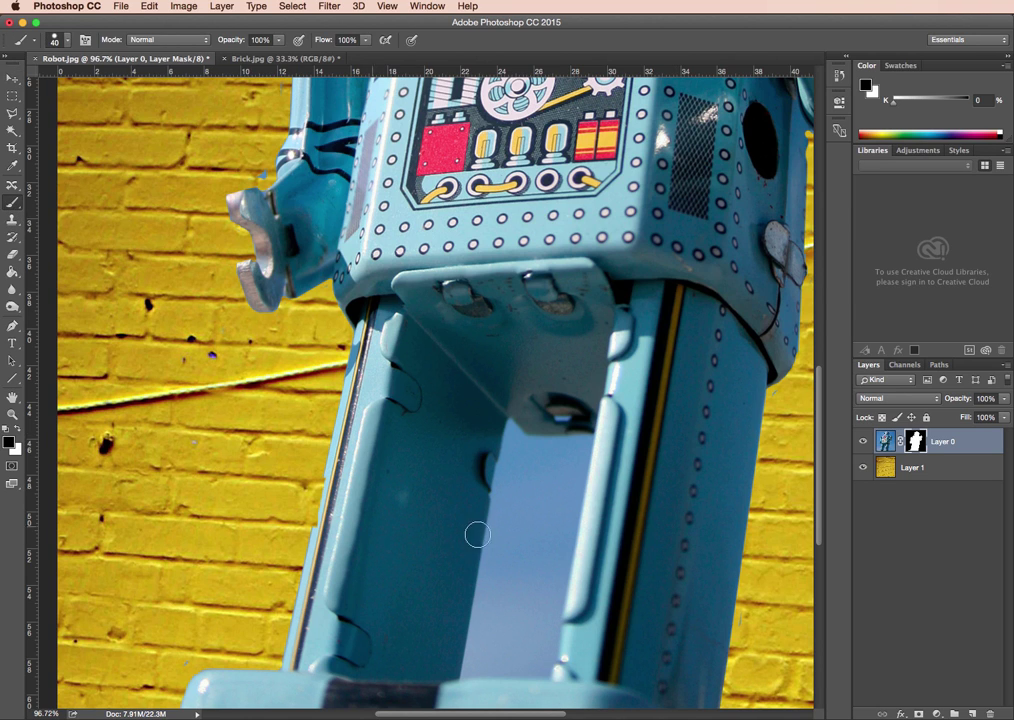
left_click_drag(518, 560, 552, 499)
left_click(578, 445)
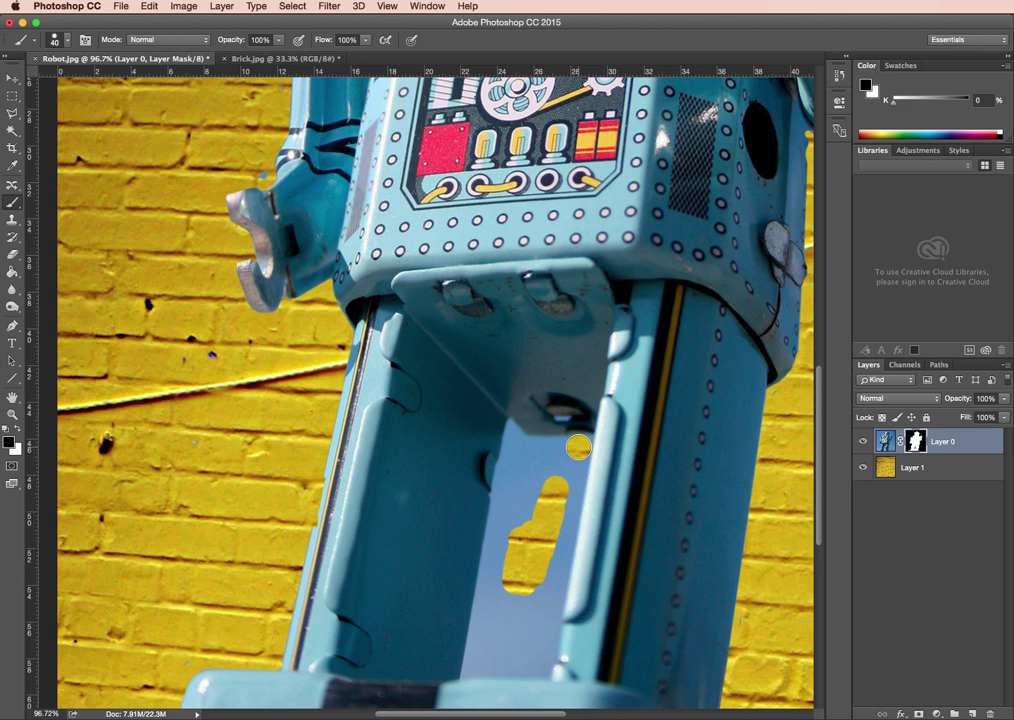
mouse_move(536, 663)
left_mouse_down()
mouse_move(474, 665)
mouse_move(488, 532)
mouse_move(510, 446)
mouse_move(555, 448)
mouse_move(528, 486)
mouse_move(558, 466)
mouse_move(508, 554)
mouse_move(515, 615)
mouse_move(535, 585)
mouse_move(522, 641)
mouse_move(498, 618)
left_mouse_up()
Hide the brick wall layer and make the brush smaller for detail work.
left_click(862, 468)
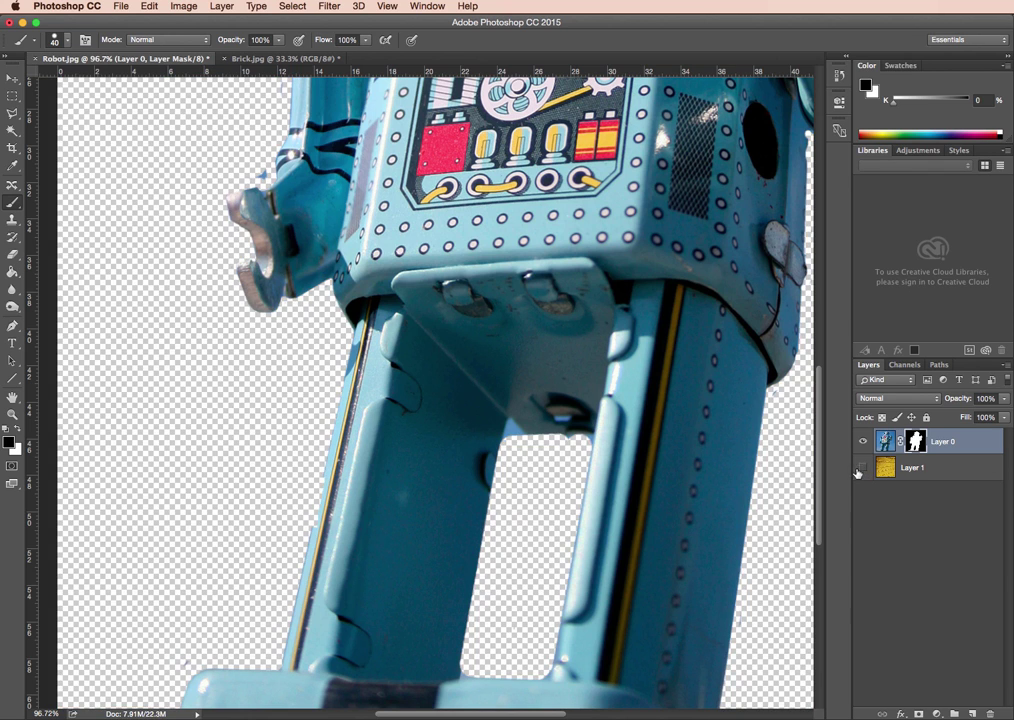
key("bracketleft")
key("bracketleft")
key("bracketleft")
key("bracketleft")
key("bracketleft")
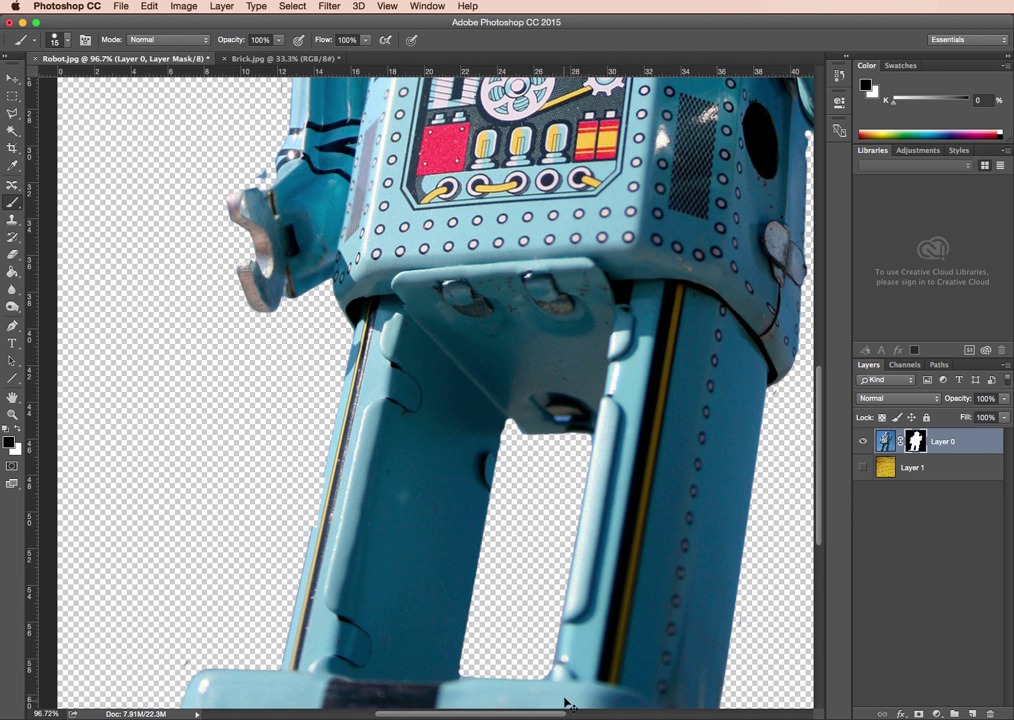
key("super+0")
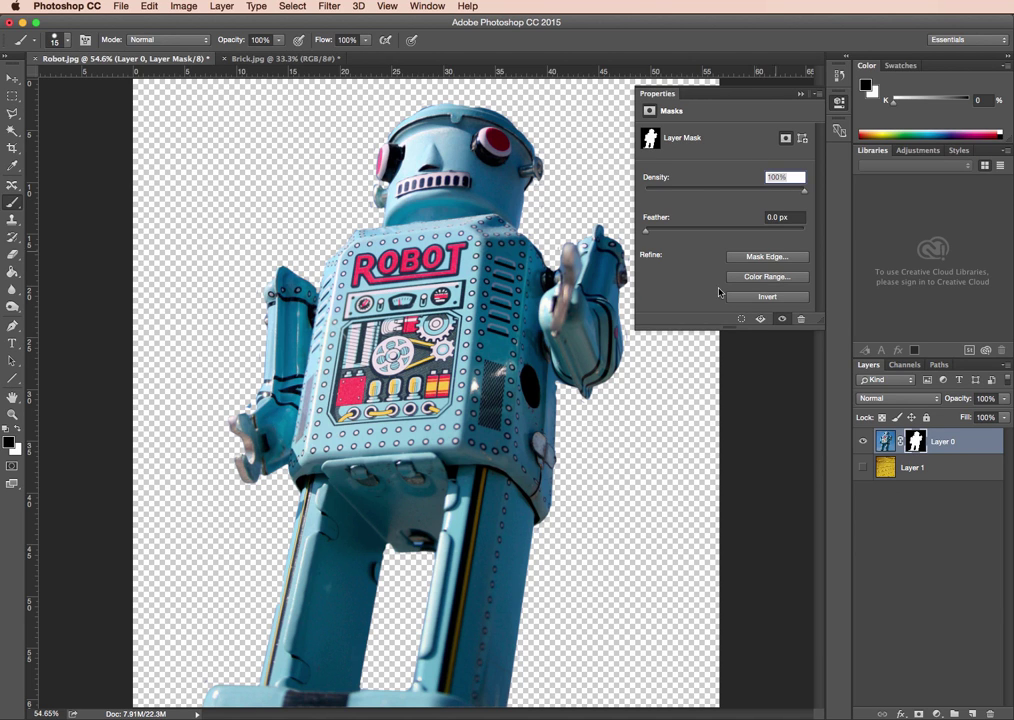
Open Mask Edge refinement for the robot mask and cancel it, keeping Density 100% and Feather 0 px.
left_click(762, 258)
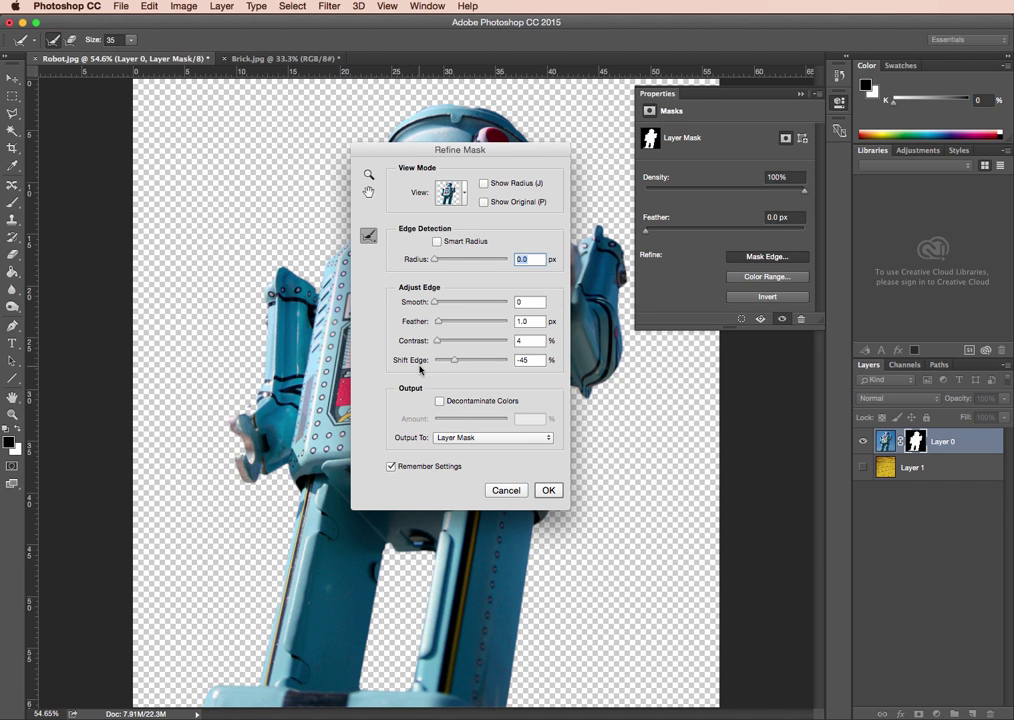
left_click(505, 491)
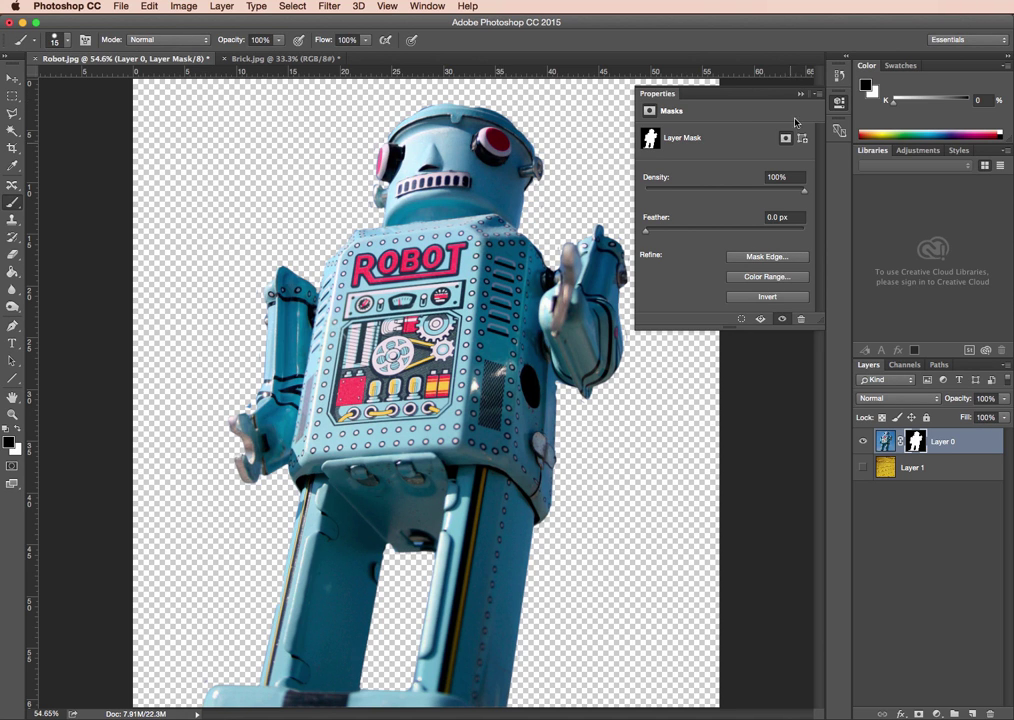